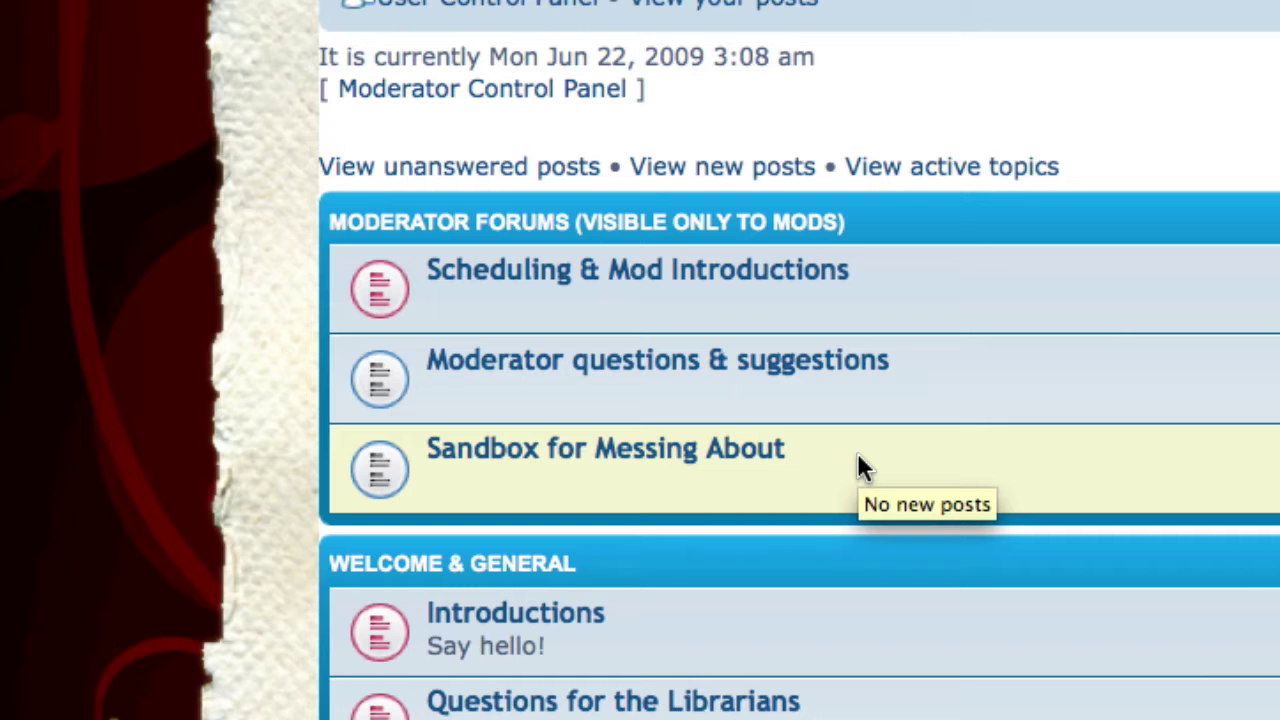
# - Examine the forum categories on the board index, from the moderator forums through to the TeenRC Community section and the site statistics
pyautogui.scroll(-4, 865, 468)
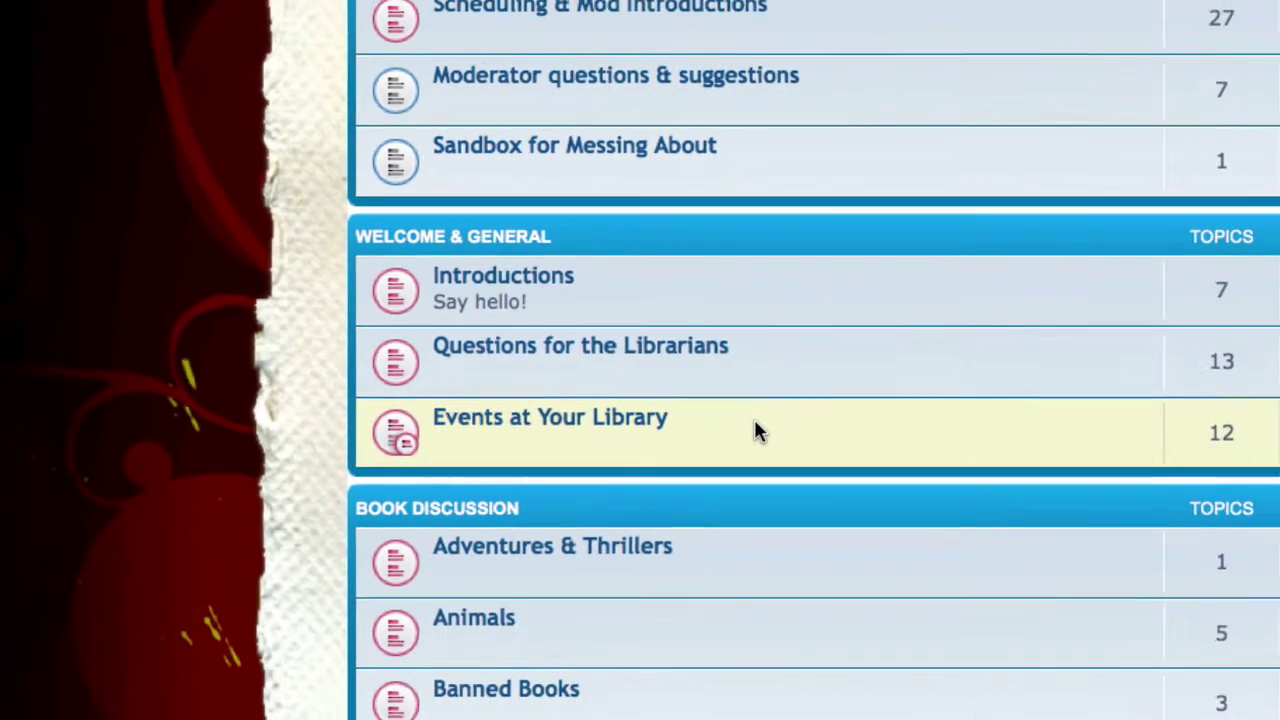
pyautogui.scroll(-5, 751, 418)
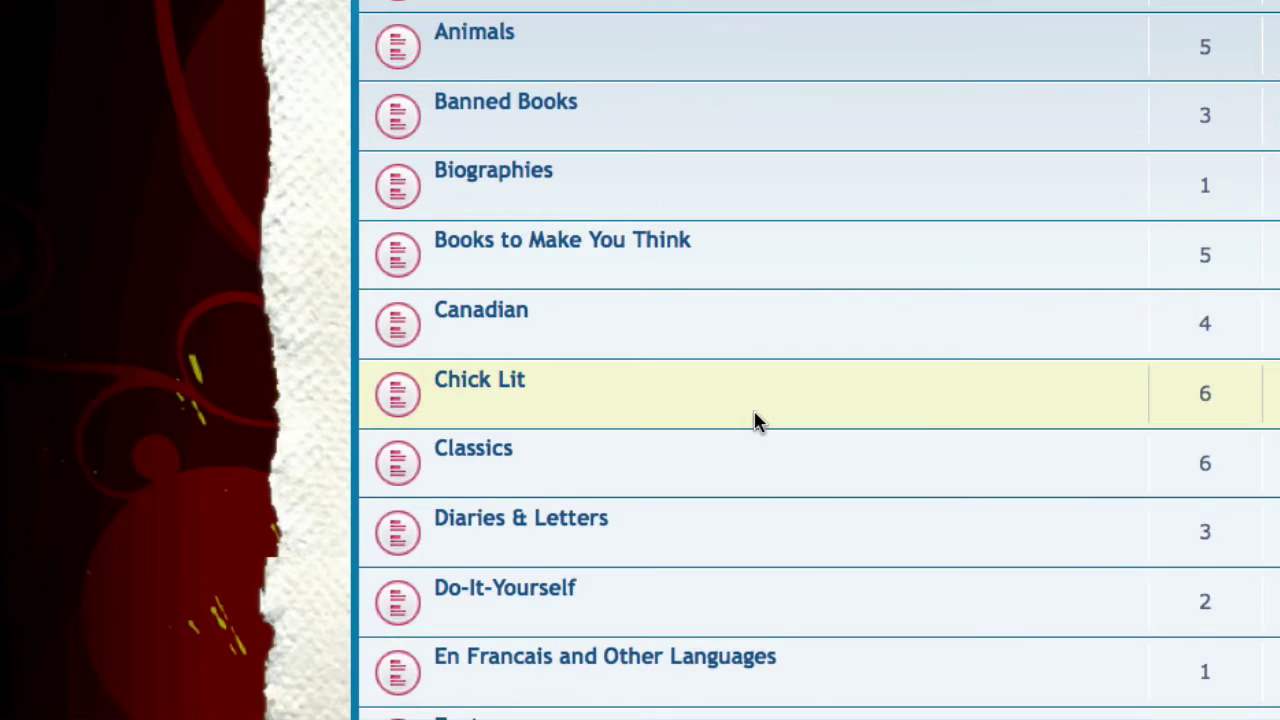
pyautogui.scroll(-2, 754, 420)
pyautogui.scroll(-6, 754, 420)
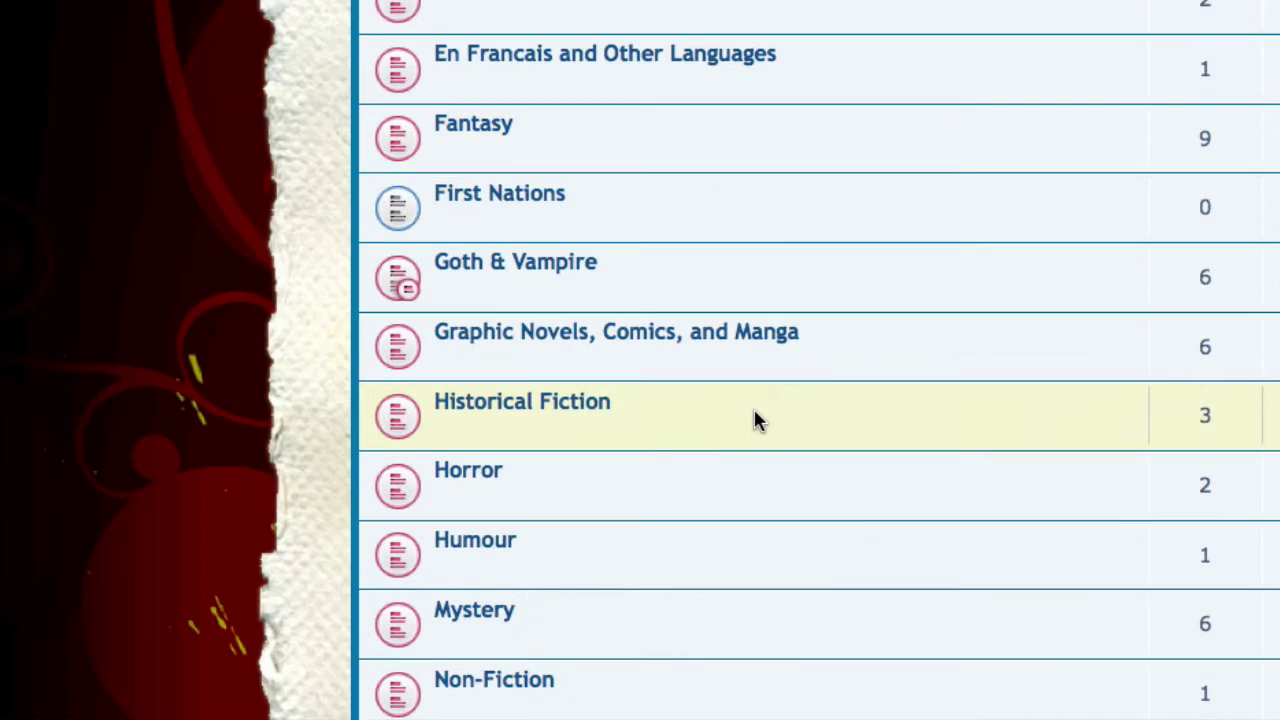
pyautogui.scroll(-1, 754, 420)
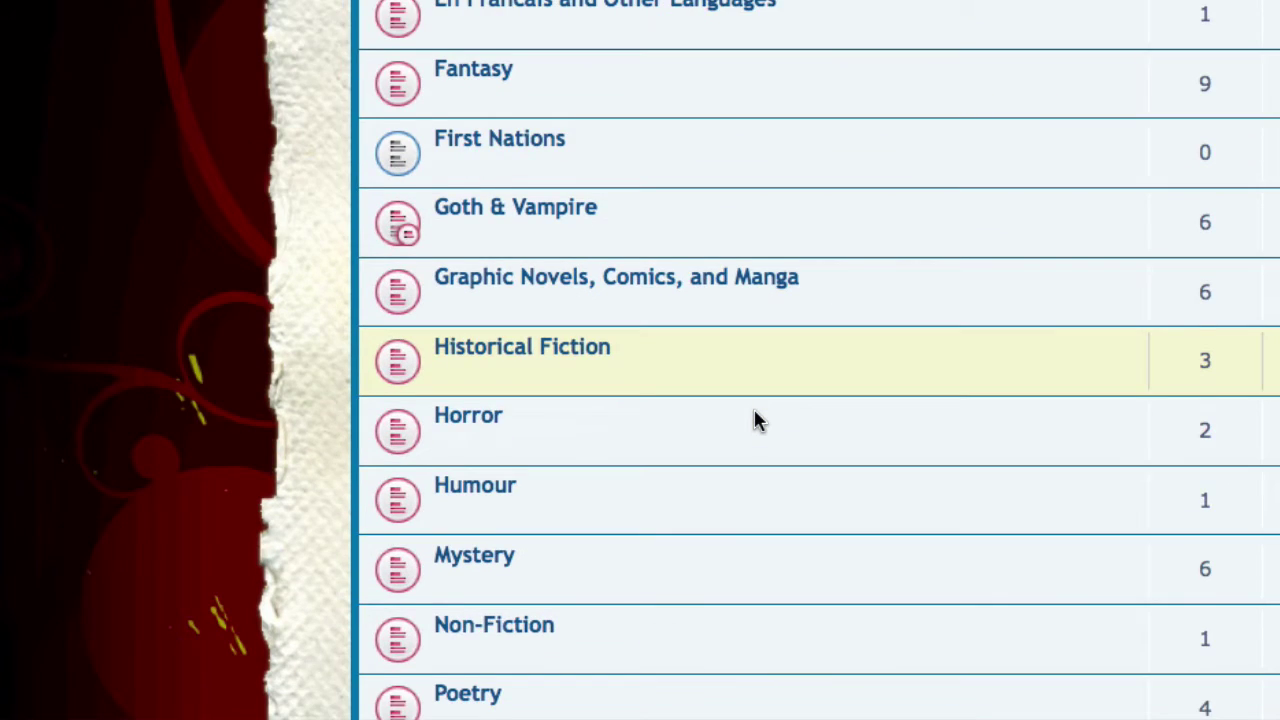
pyautogui.scroll(-3, 754, 420)
pyautogui.scroll(-12, 754, 420)
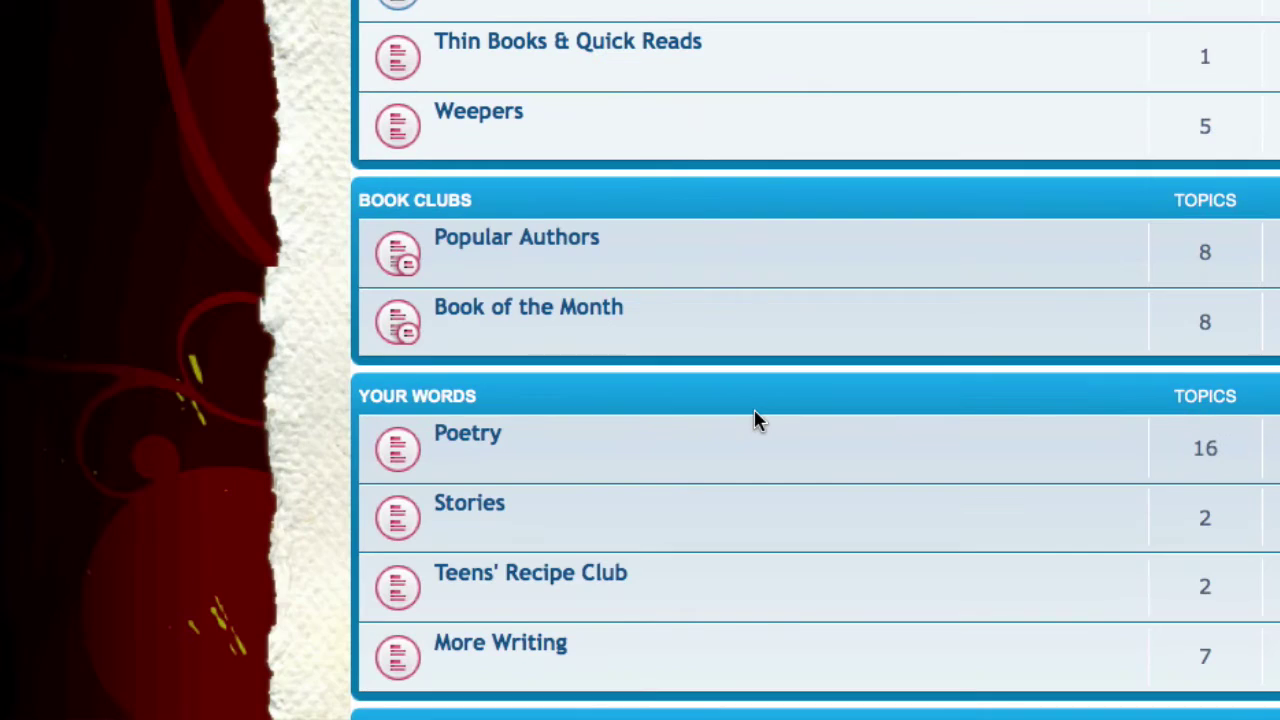
pyautogui.scroll(-4, 754, 420)
pyautogui.scroll(2, 754, 420)
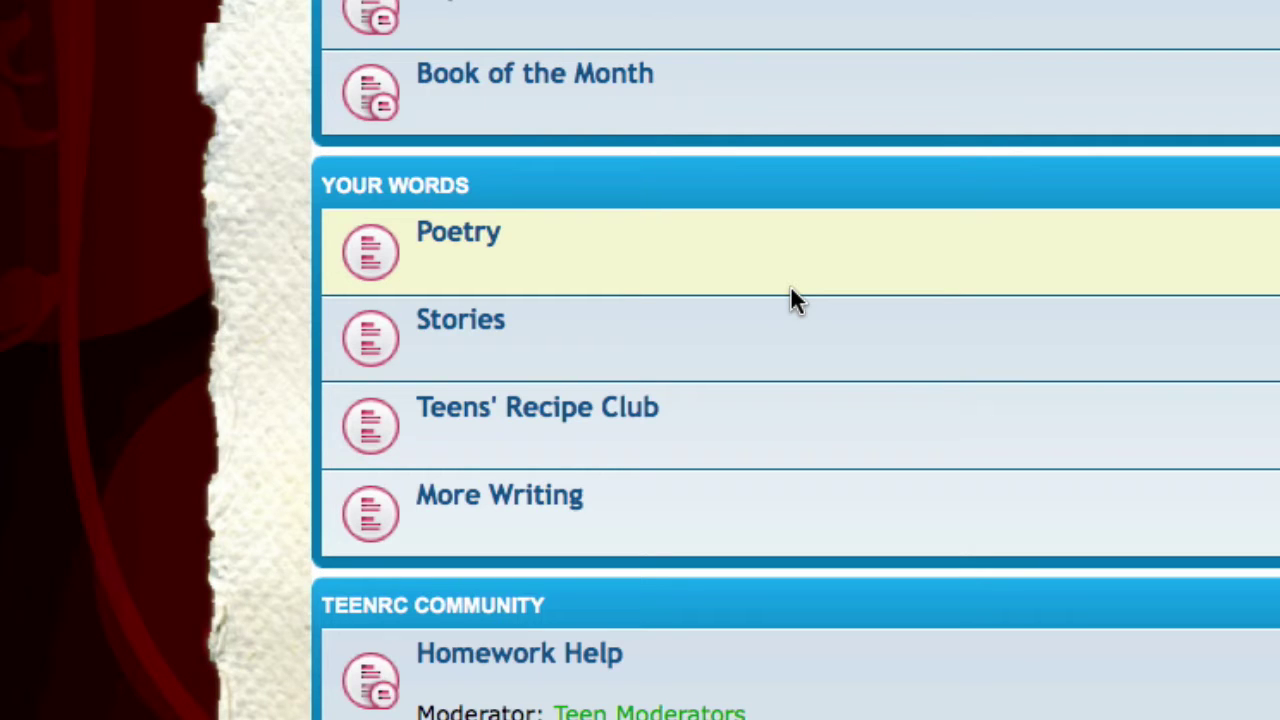
pyautogui.scroll(-5, 790, 300)
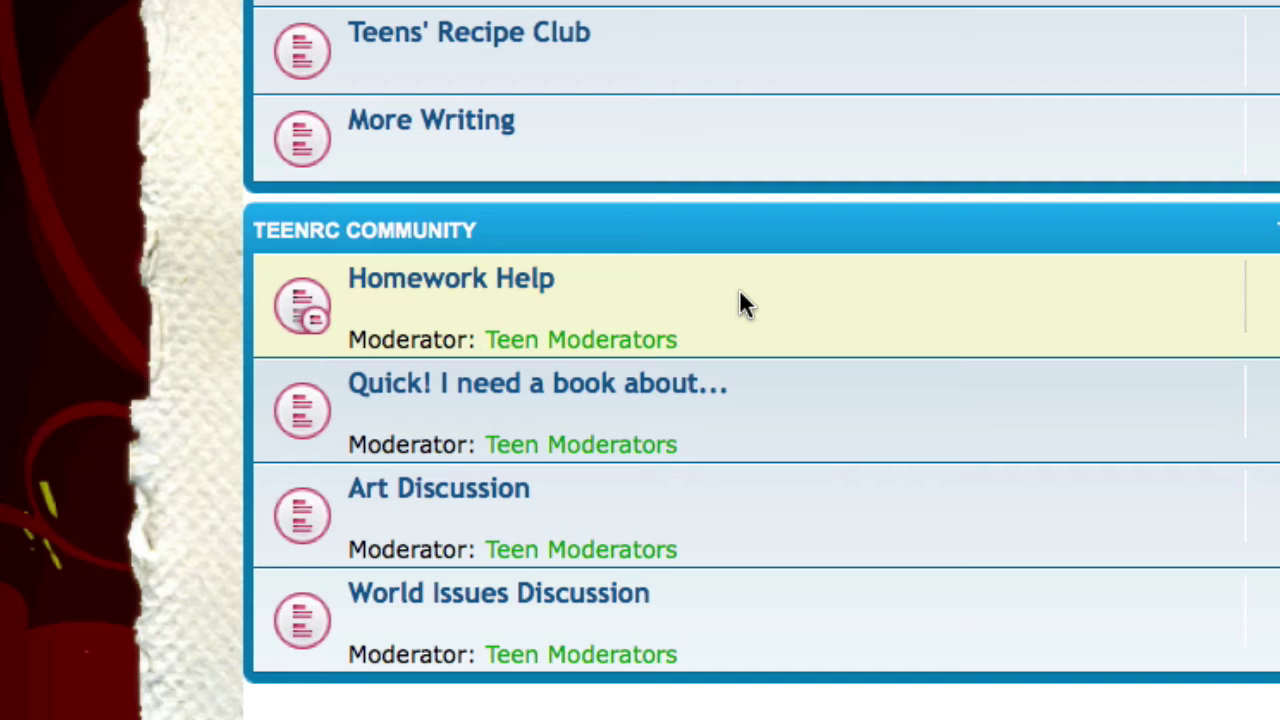
pyautogui.scroll(-2, 868, 345)
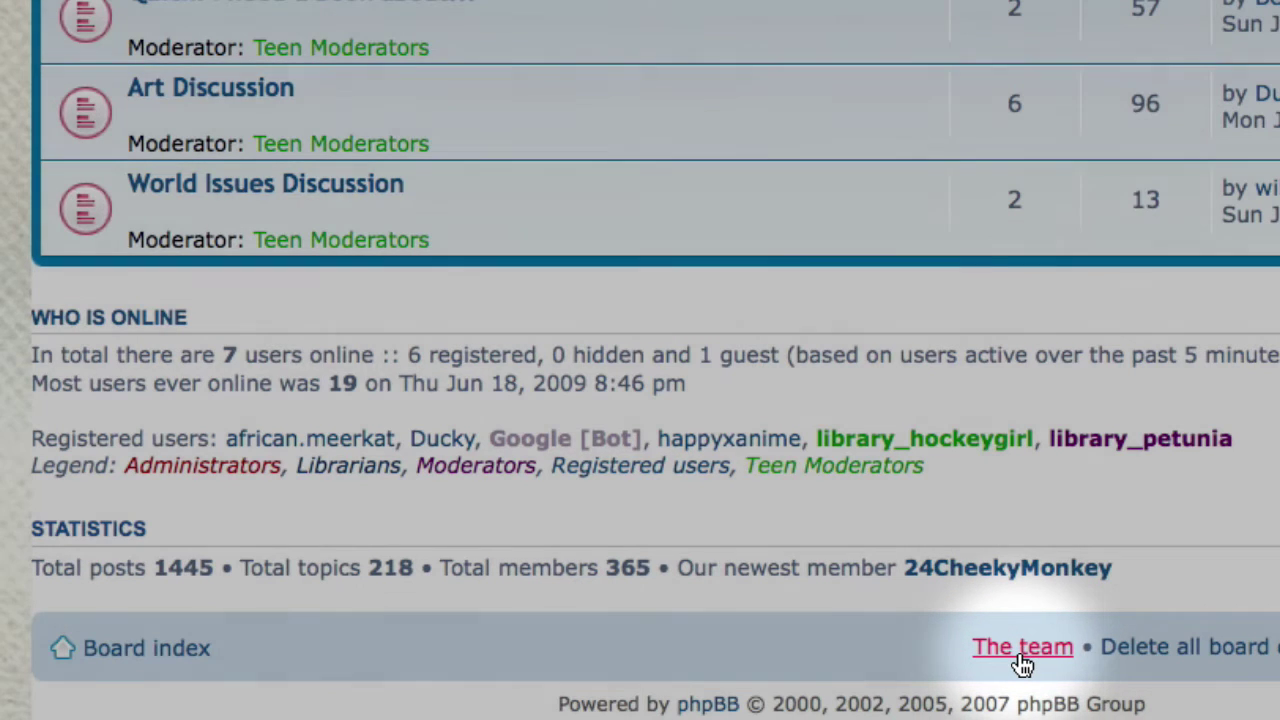
# - Open the team page and review the list of administrators and moderators
pyautogui.click(1020, 650)
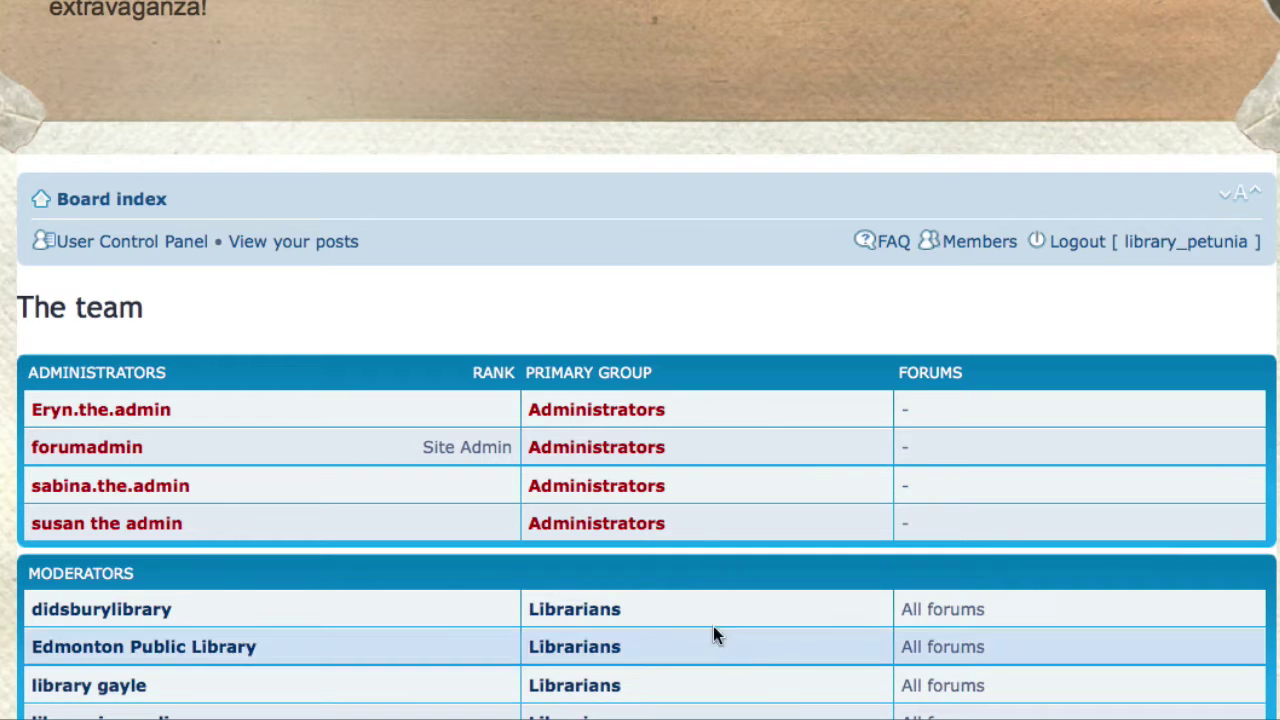
pyautogui.scroll(-3, 680, 586)
pyautogui.scroll(-6, 678, 585)
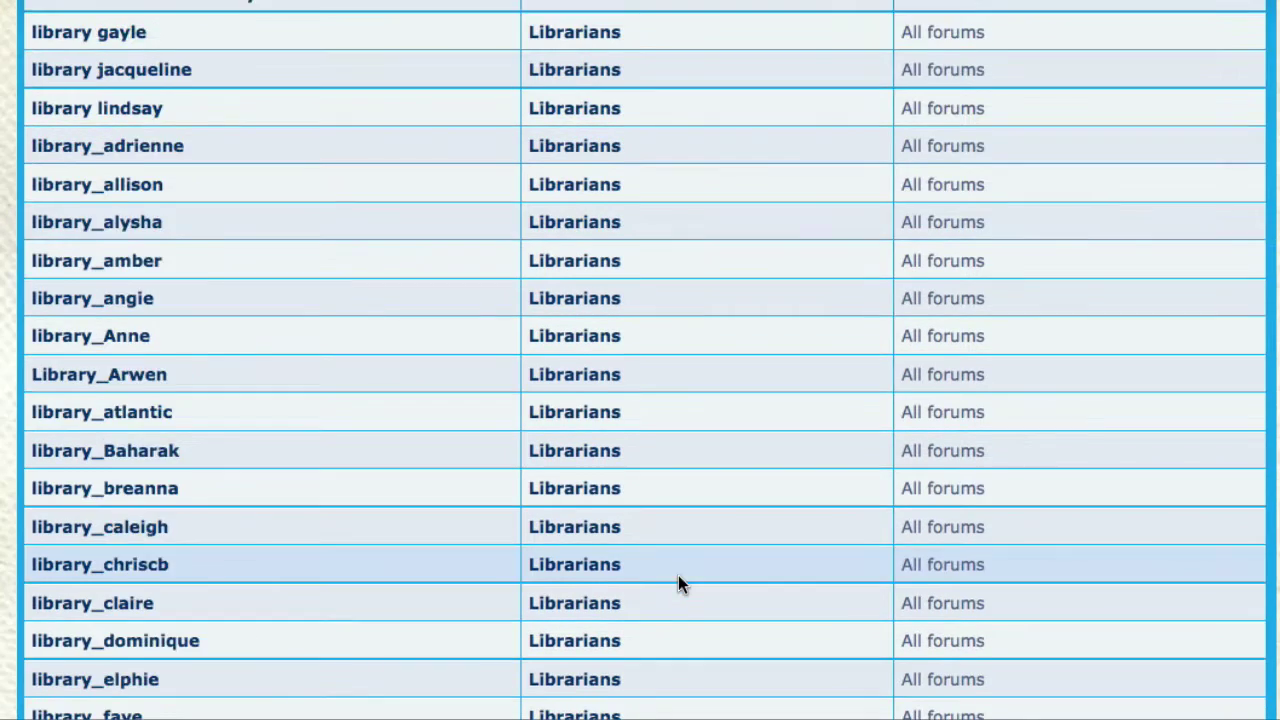
pyautogui.scroll(-2, 678, 585)
pyautogui.scroll(-2, 678, 585)
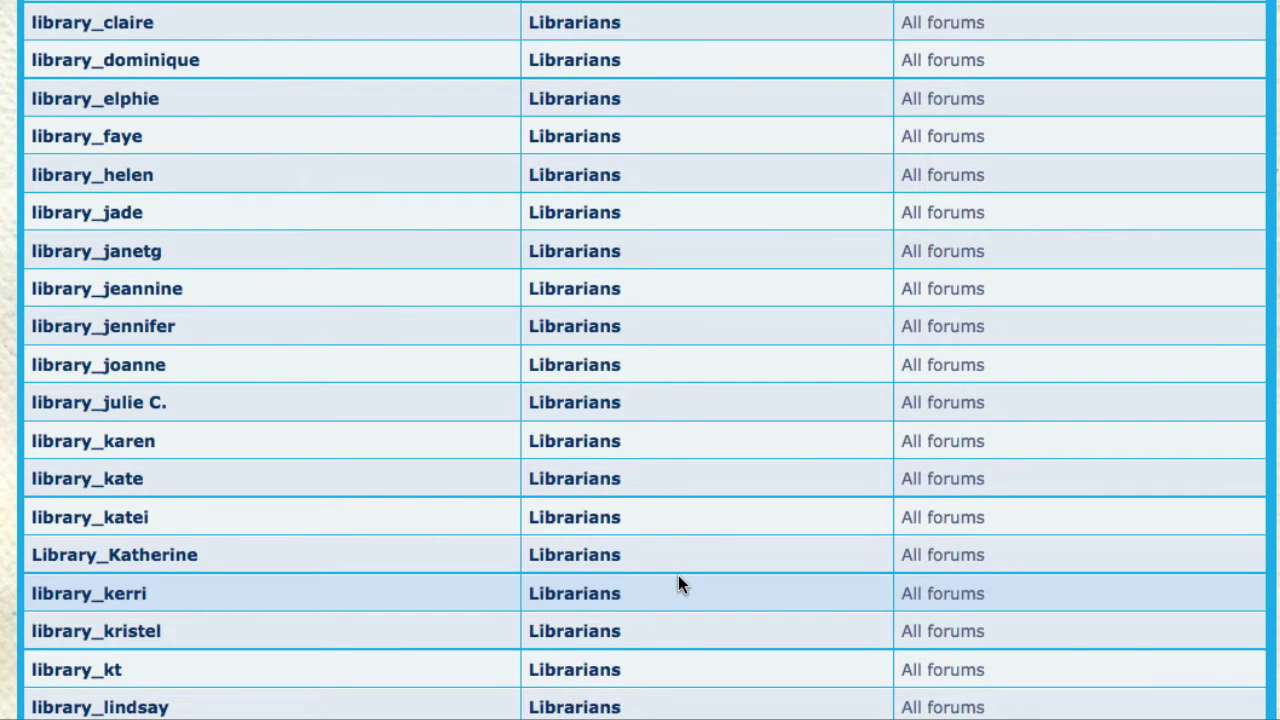
pyautogui.scroll(12, 678, 585)
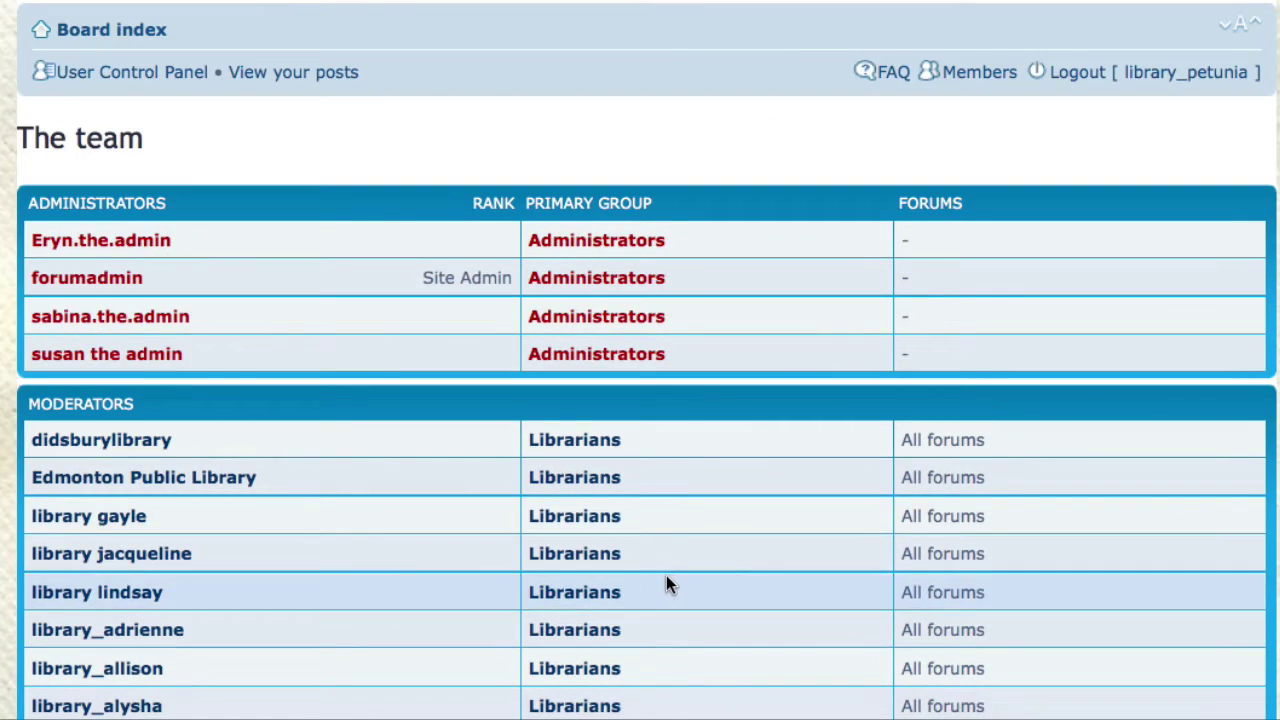
pyautogui.click(143, 30)
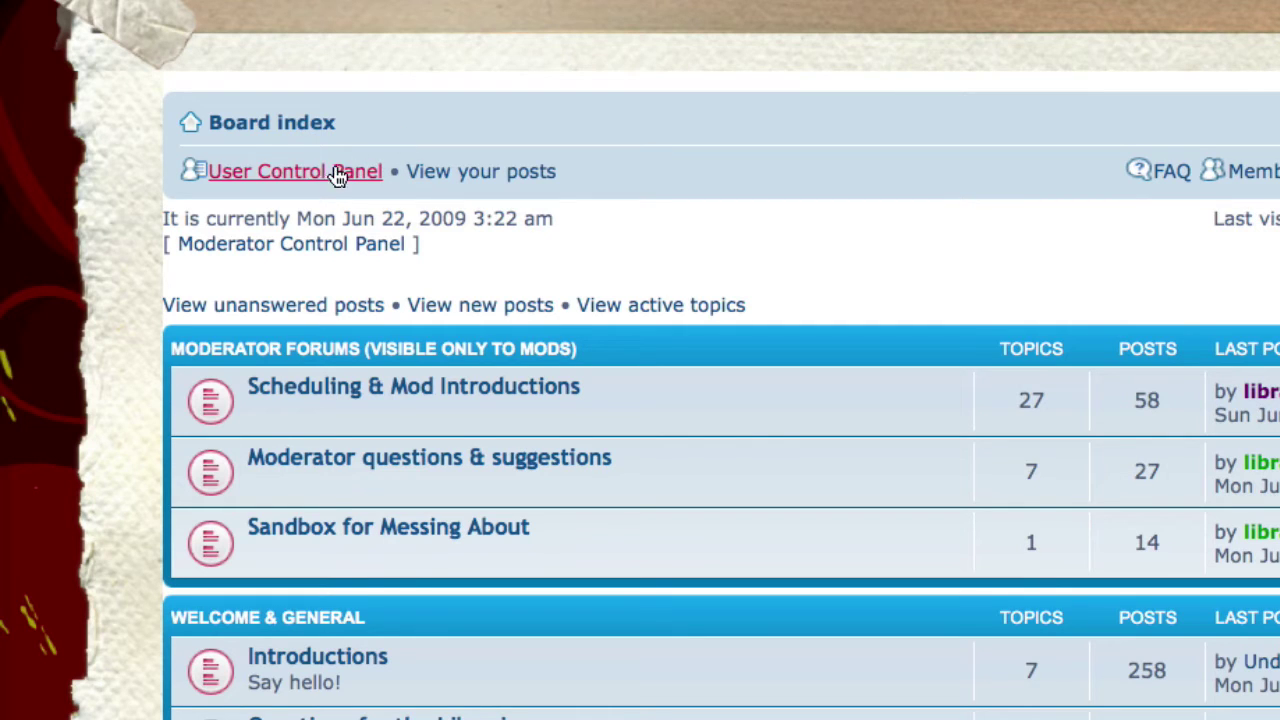
pyautogui.click(322, 172)
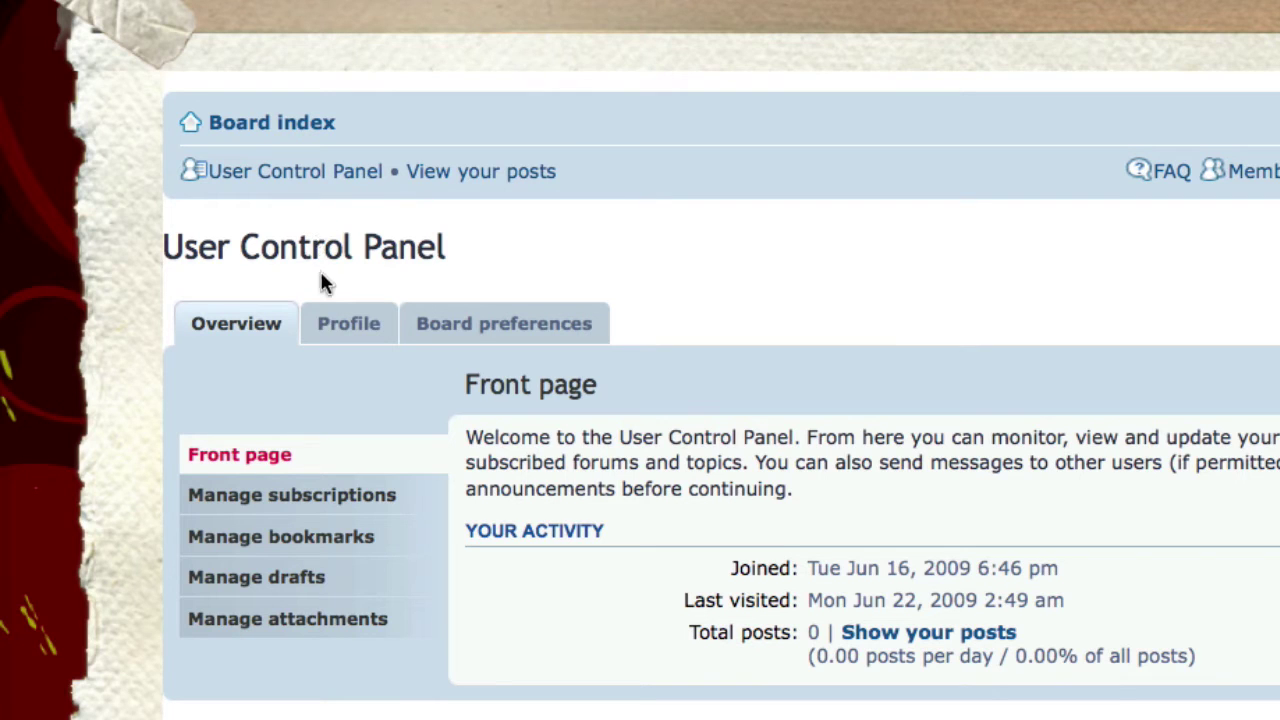
pyautogui.click(343, 328)
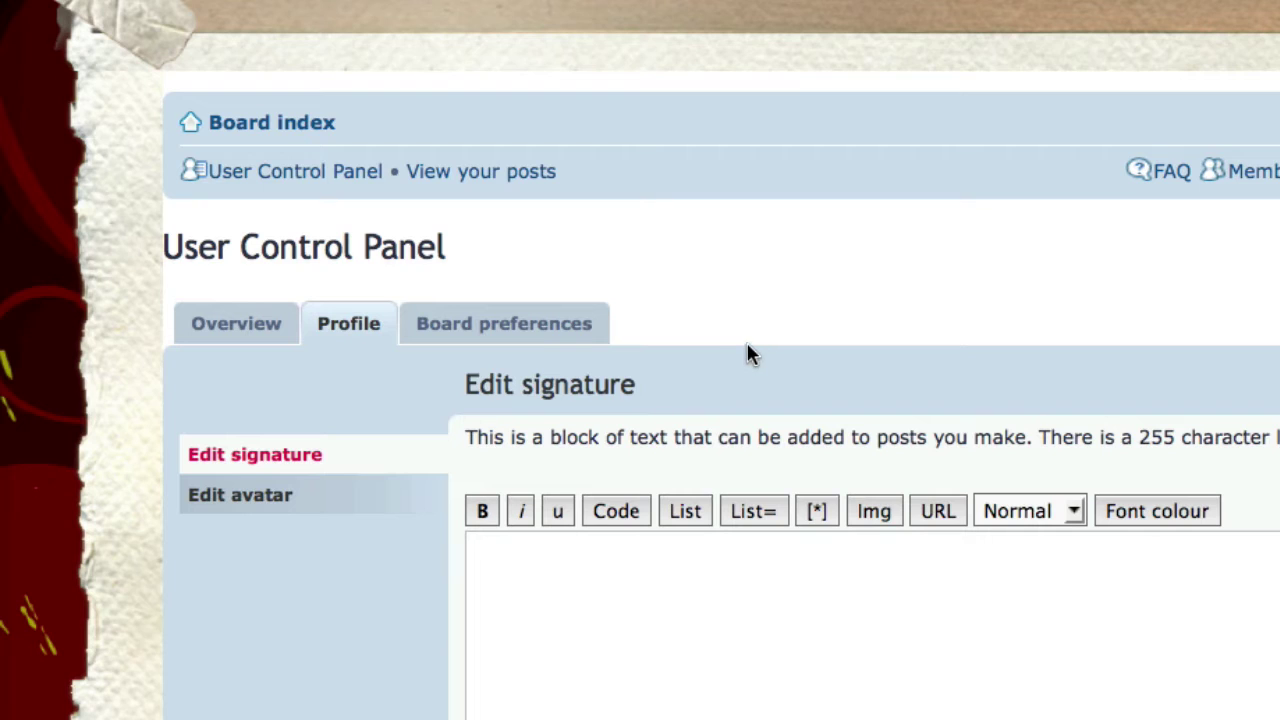
pyautogui.scroll(-3, 746, 350)
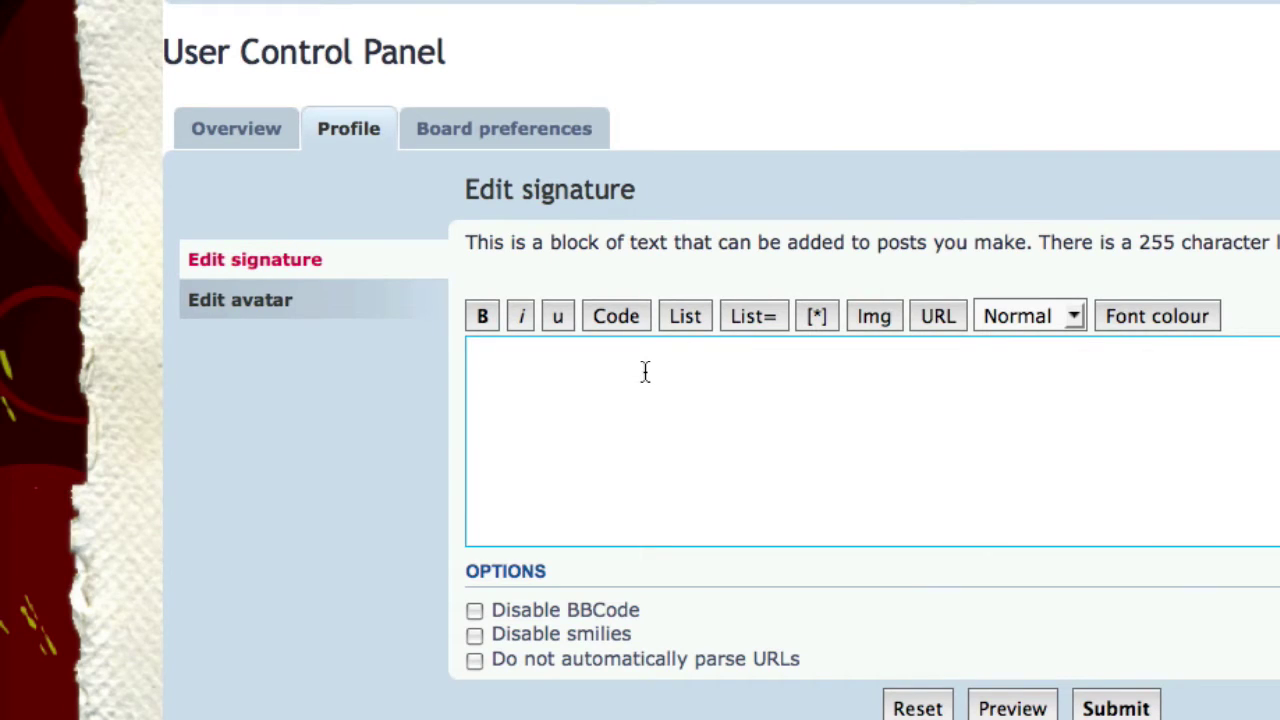
# - View the avatar settings in the profile, including the image limits and upload options
pyautogui.click(287, 306)
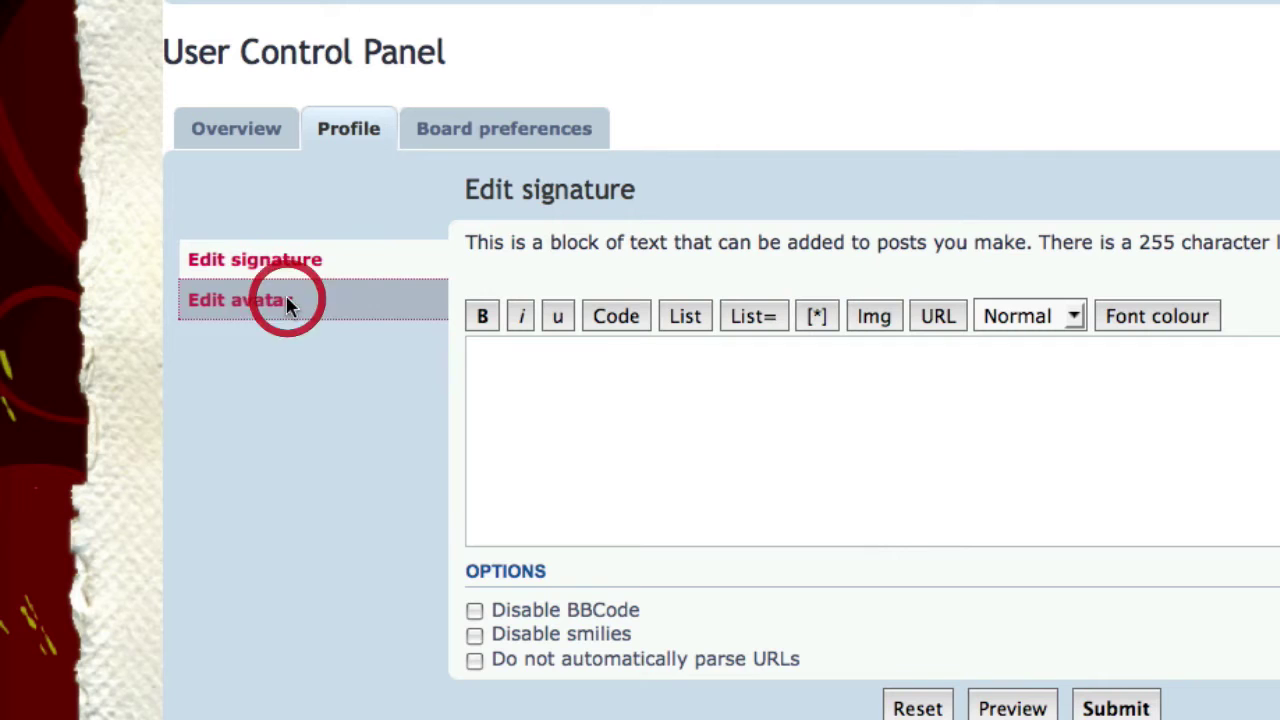
pyautogui.scroll(-5, 681, 384)
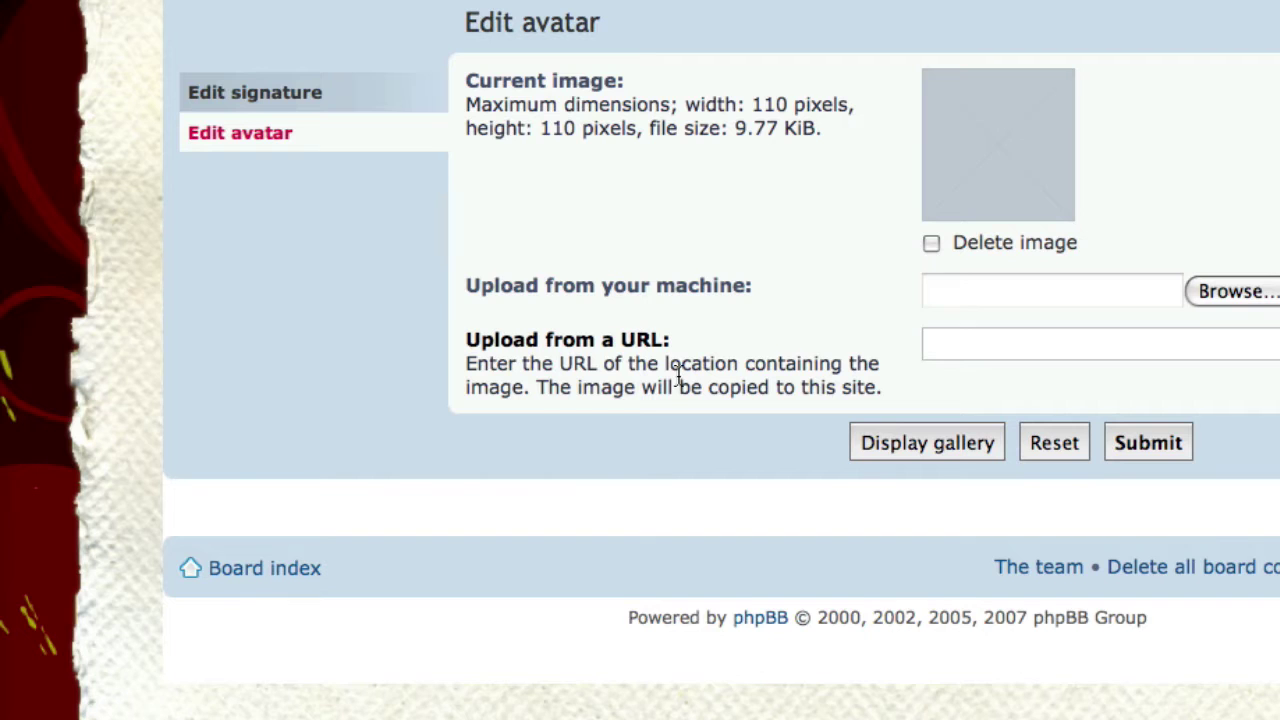
pyautogui.scroll(3, 677, 369)
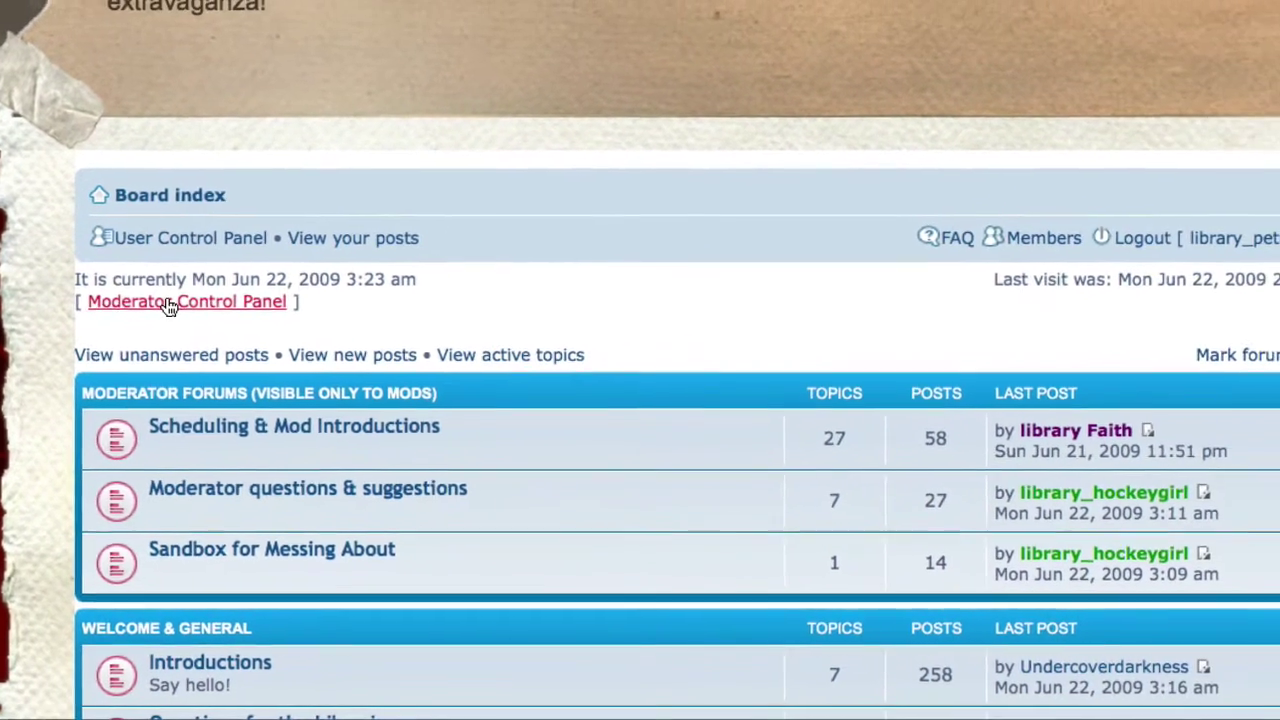
# - Open the details of the reported post "Re: do you like my song?" from the Moderator Control Panel's open reports
pyautogui.click(270, 248)
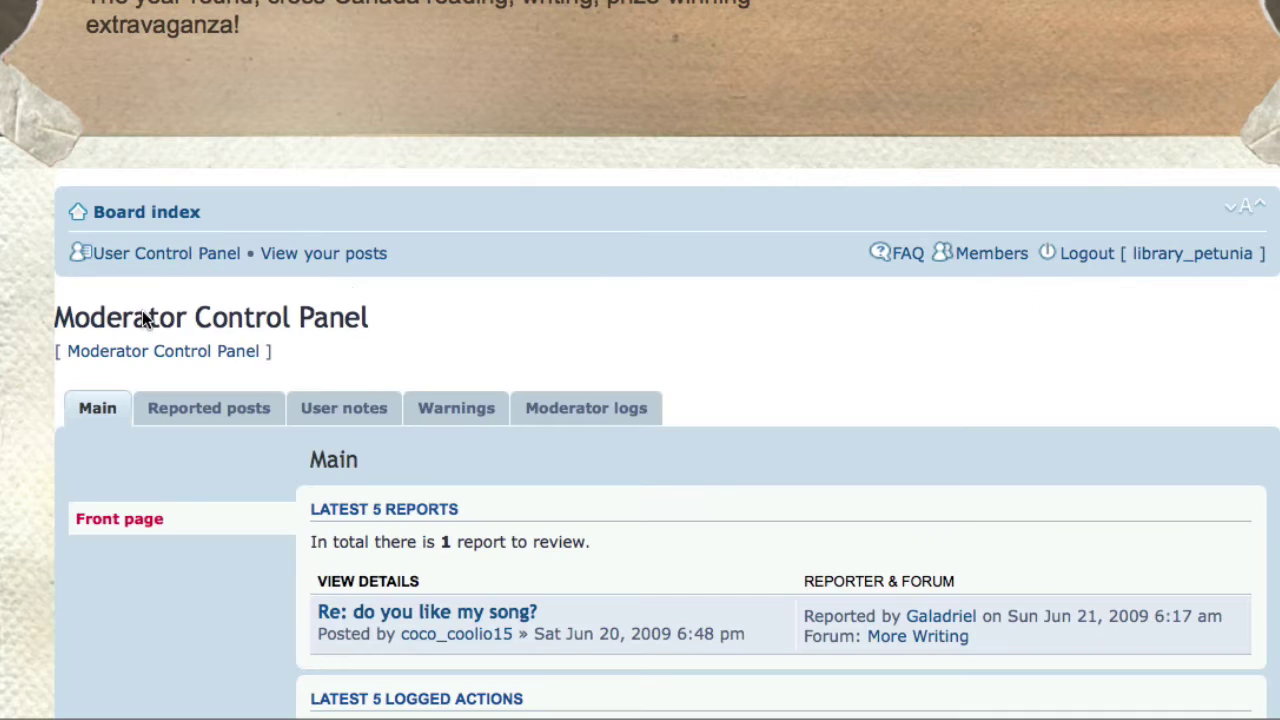
pyautogui.click(212, 418)
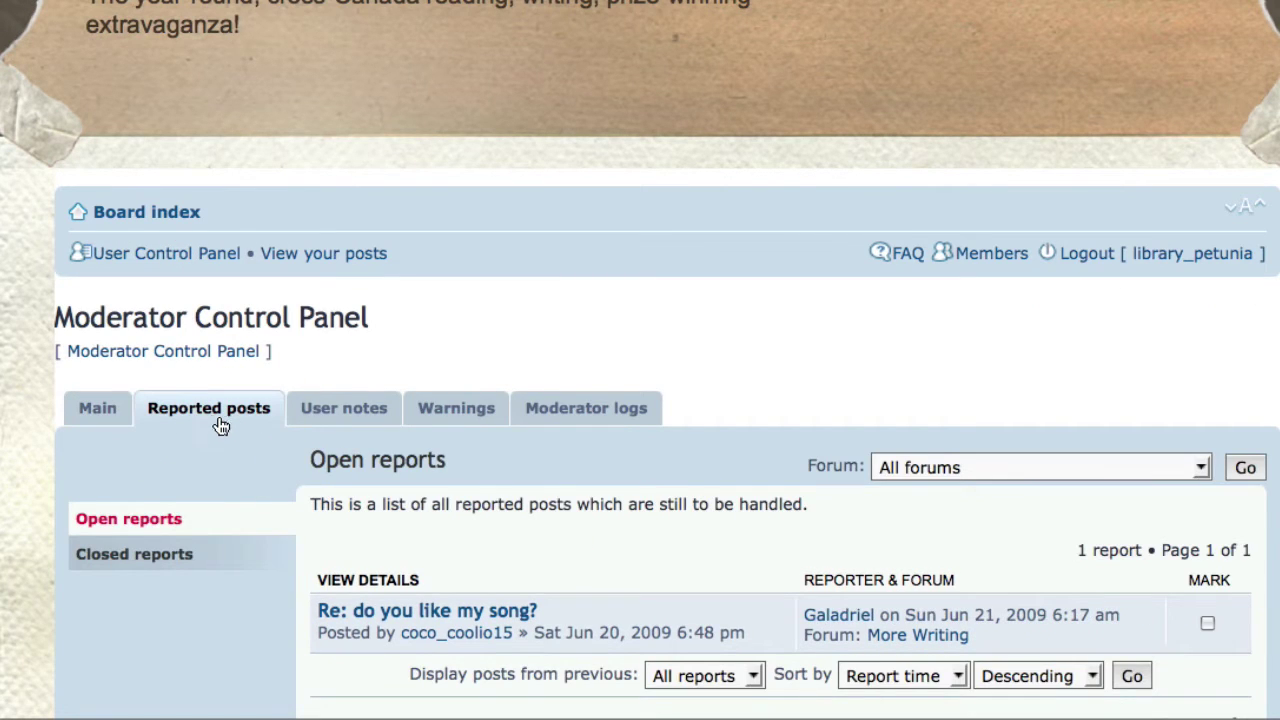
pyautogui.scroll(-2, 314, 446)
pyautogui.scroll(-1, 314, 445)
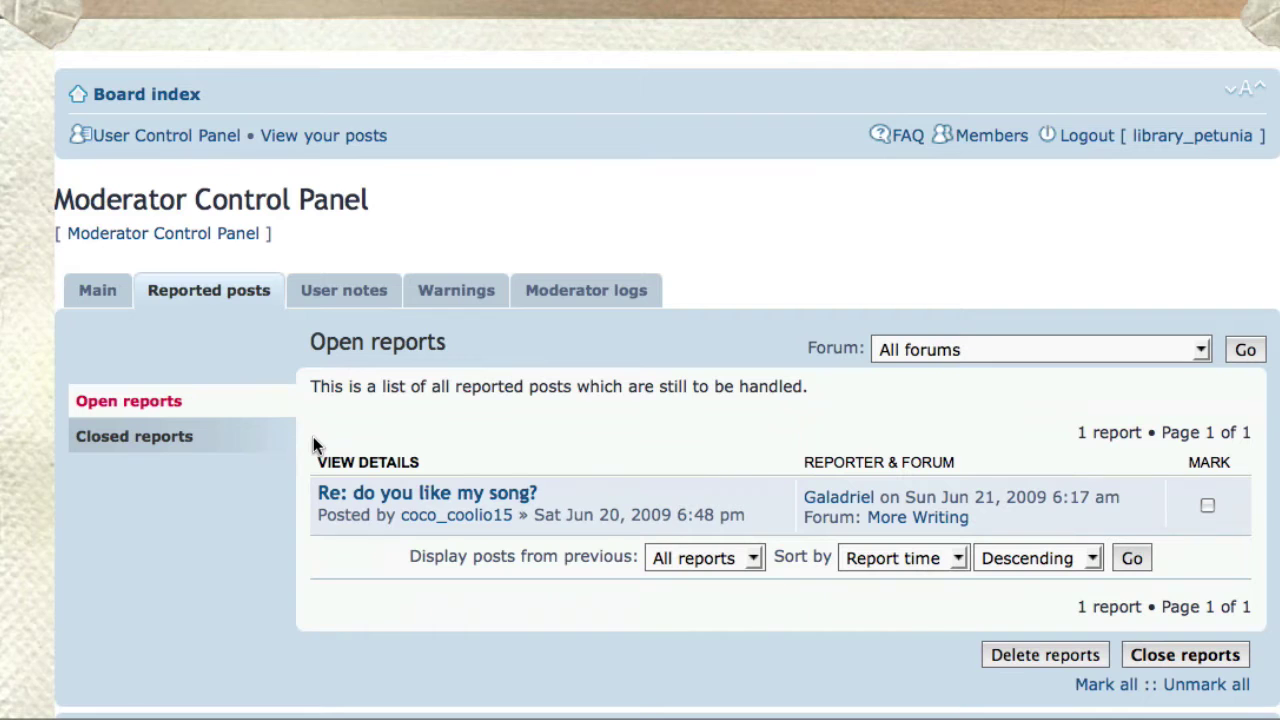
pyautogui.scroll(-3, 313, 445)
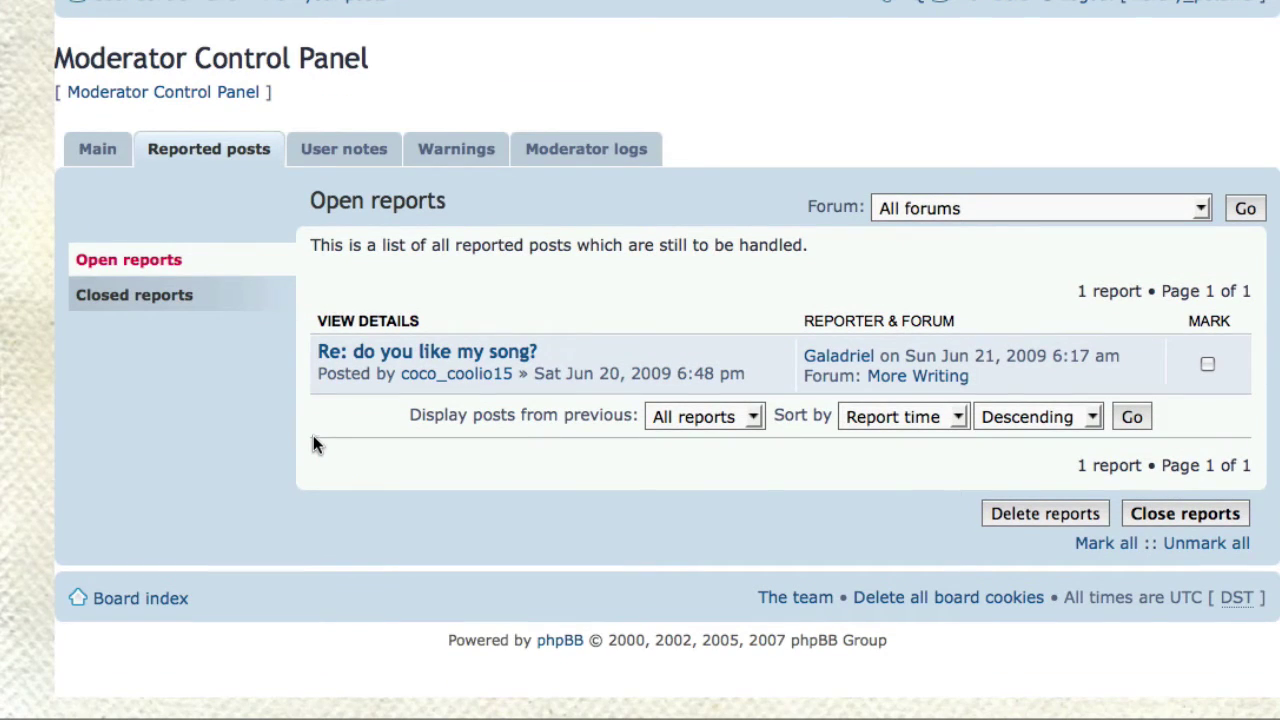
pyautogui.click(357, 360)
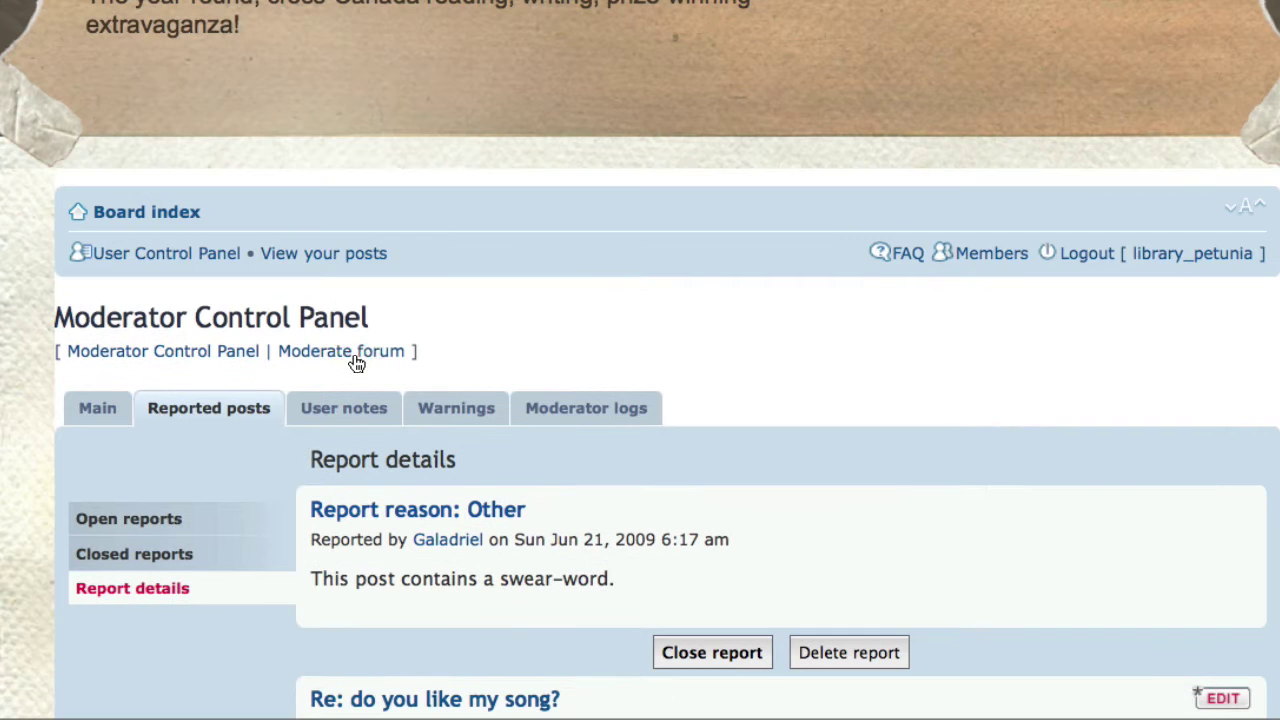
pyautogui.scroll(-7, 429, 488)
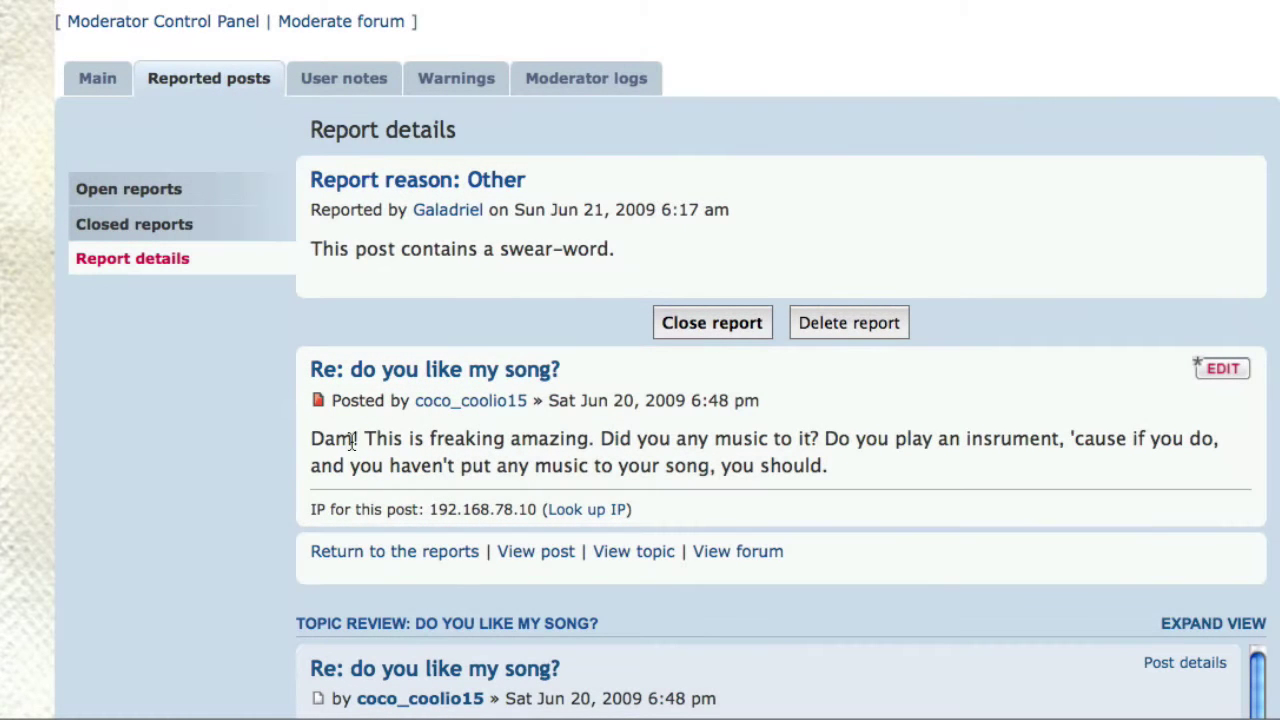
# - Edit the reported post to delete the opening word "Dam!" and submit the revised message
pyautogui.click(1224, 371)
pyautogui.scroll(4, 372, 449)
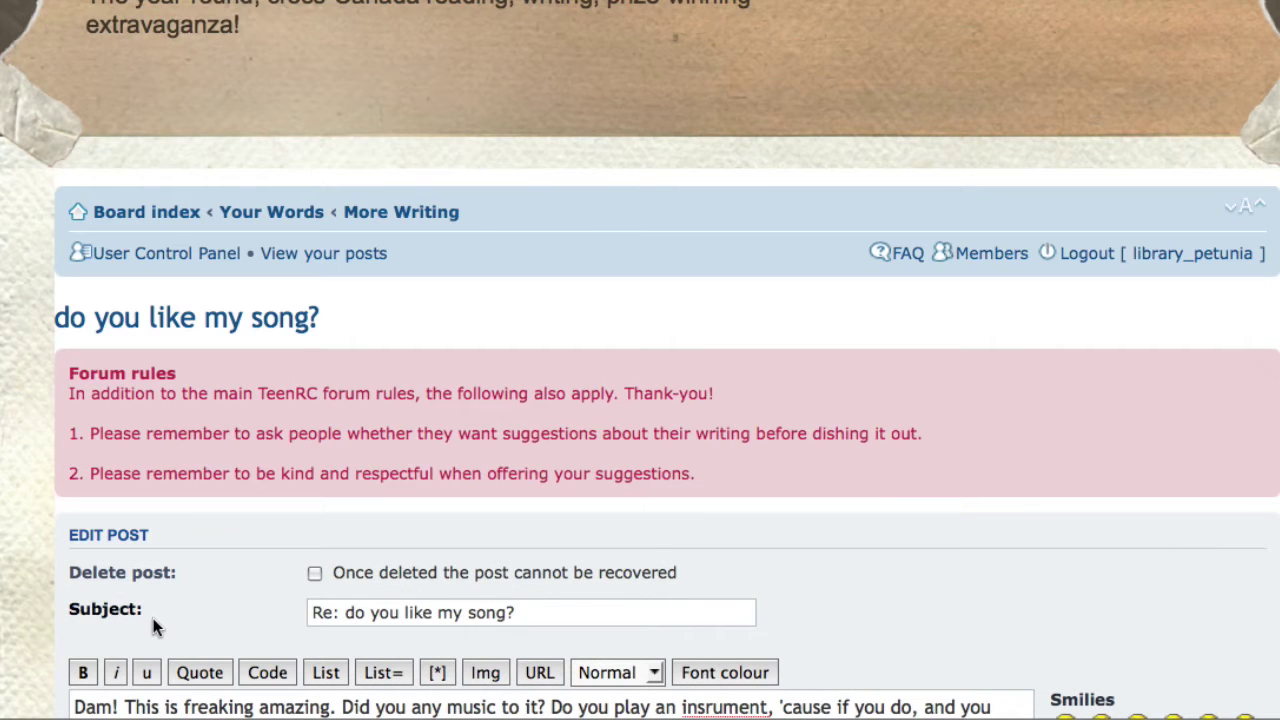
pyautogui.scroll(-3, 153, 613)
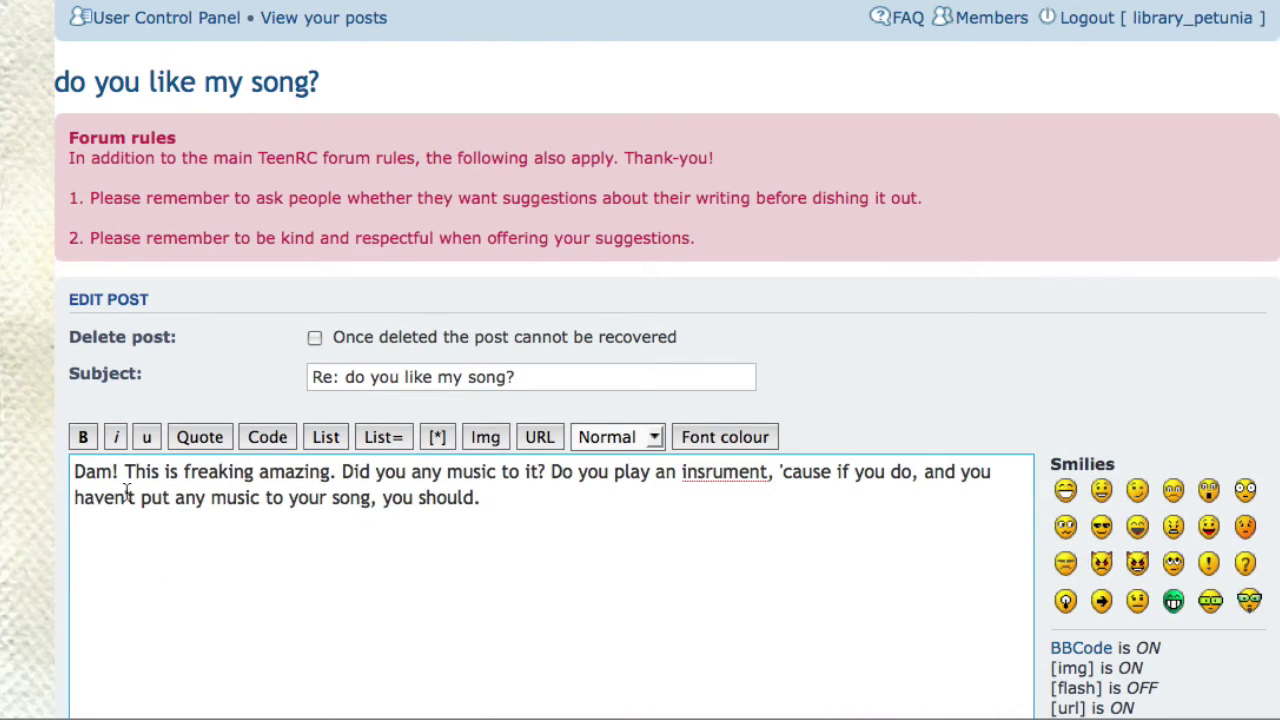
pyautogui.moveTo(120, 471); pyautogui.dragTo(74, 471)
pyautogui.press('BackSpace')
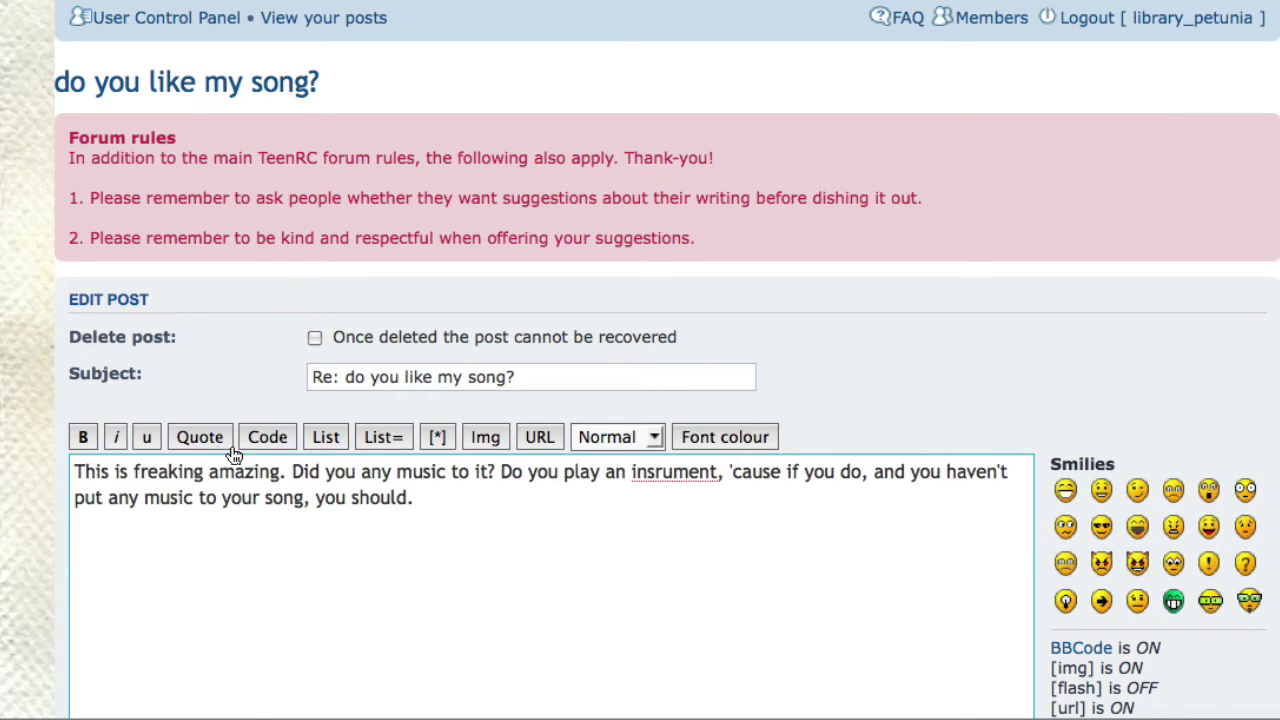
pyautogui.scroll(-2, 270, 440)
pyautogui.scroll(-1, 275, 448)
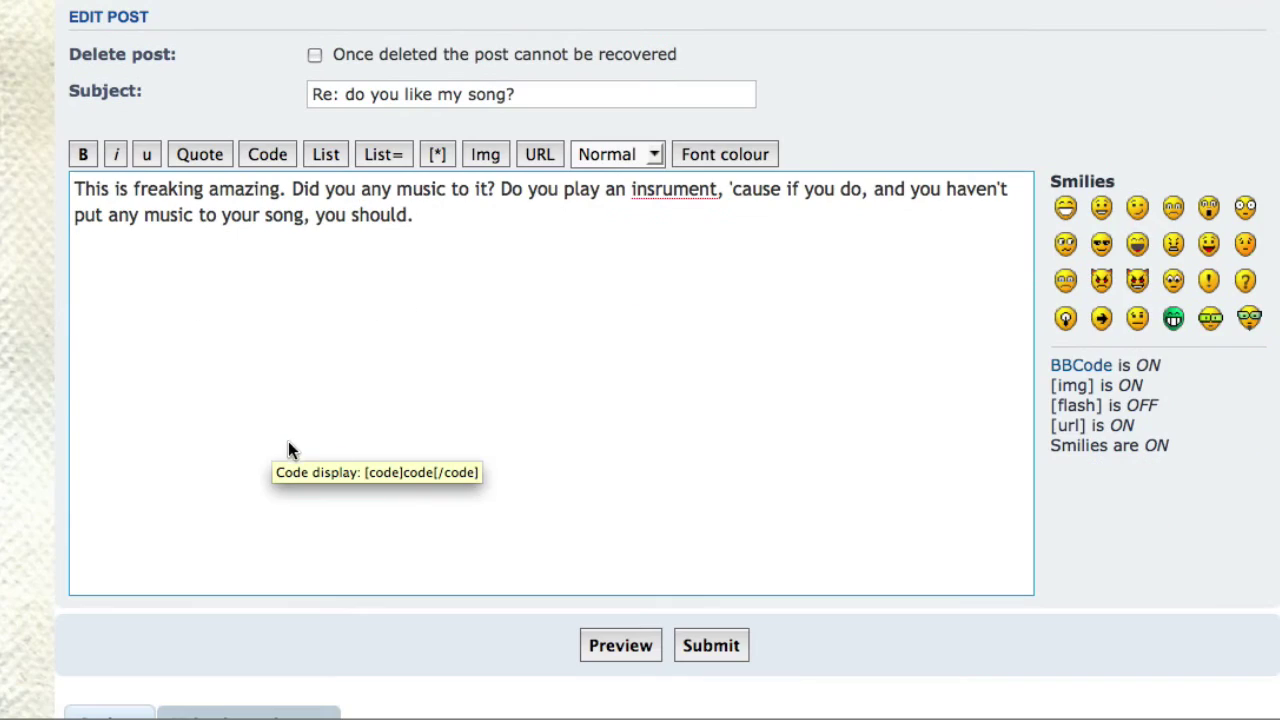
pyautogui.click(717, 645)
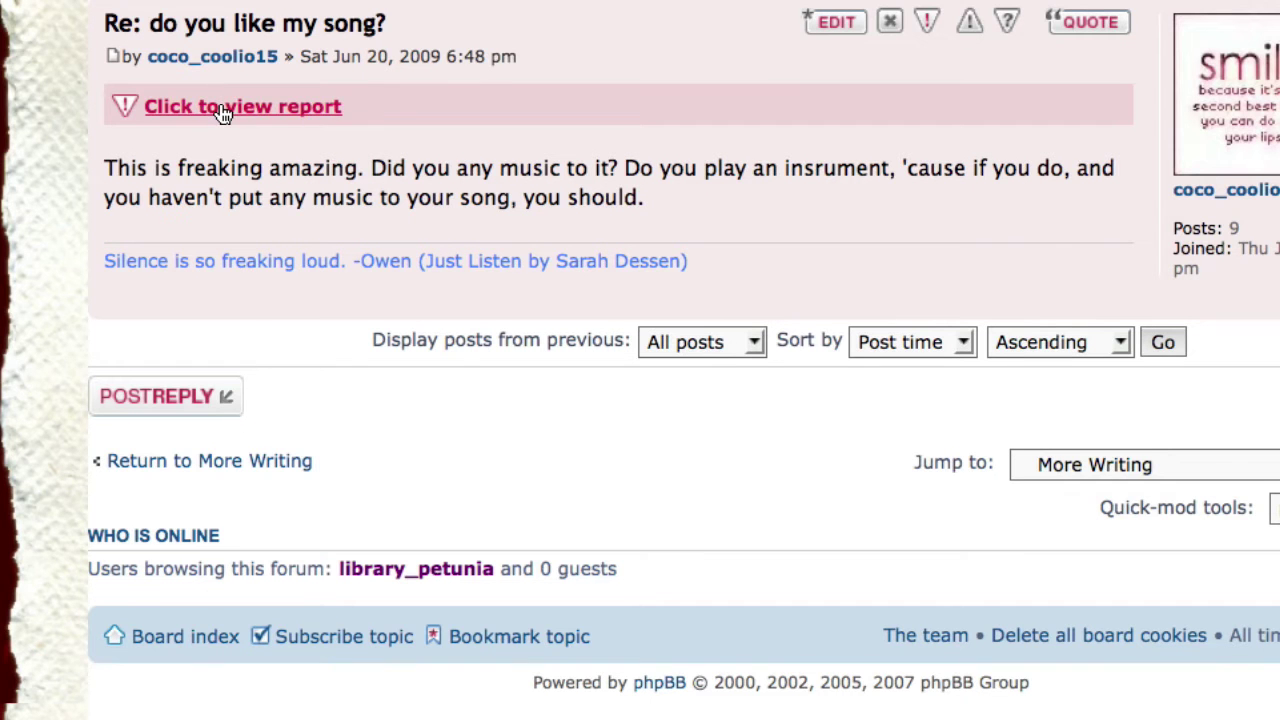
# - Close the report on the edited post, confirming the closure, and return to the board index
pyautogui.click(222, 108)
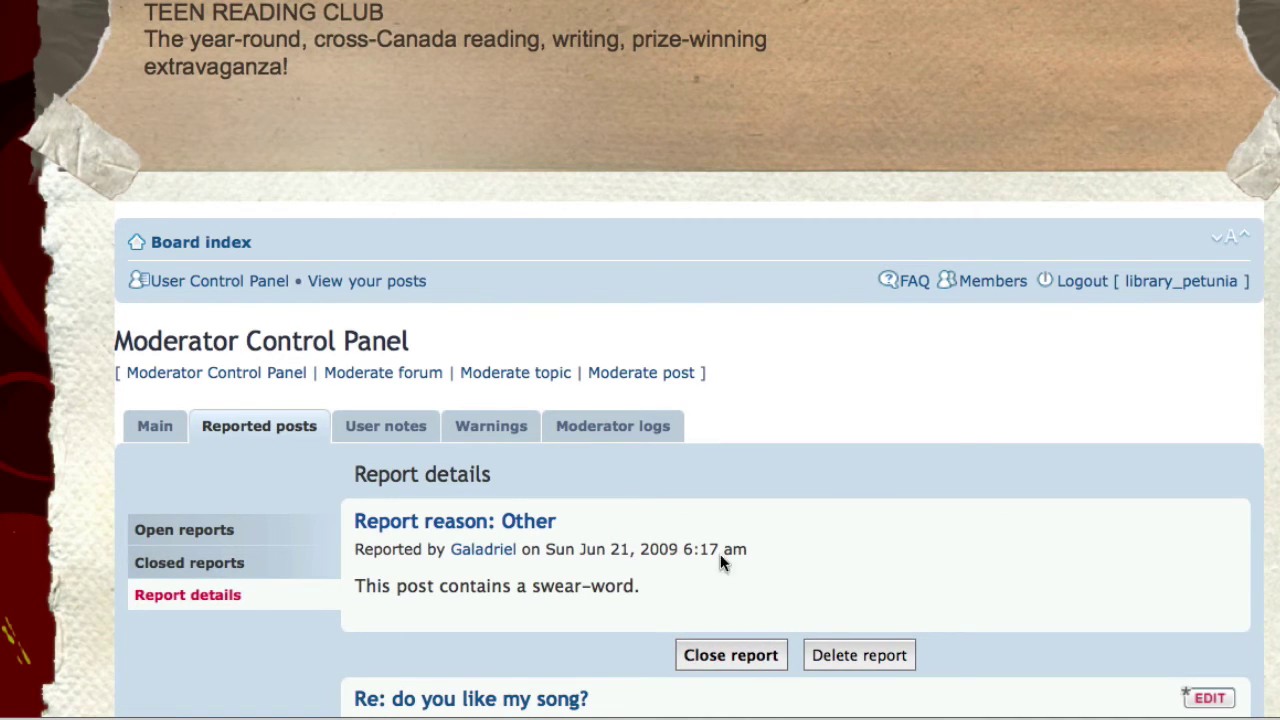
pyautogui.scroll(-5, 711, 549)
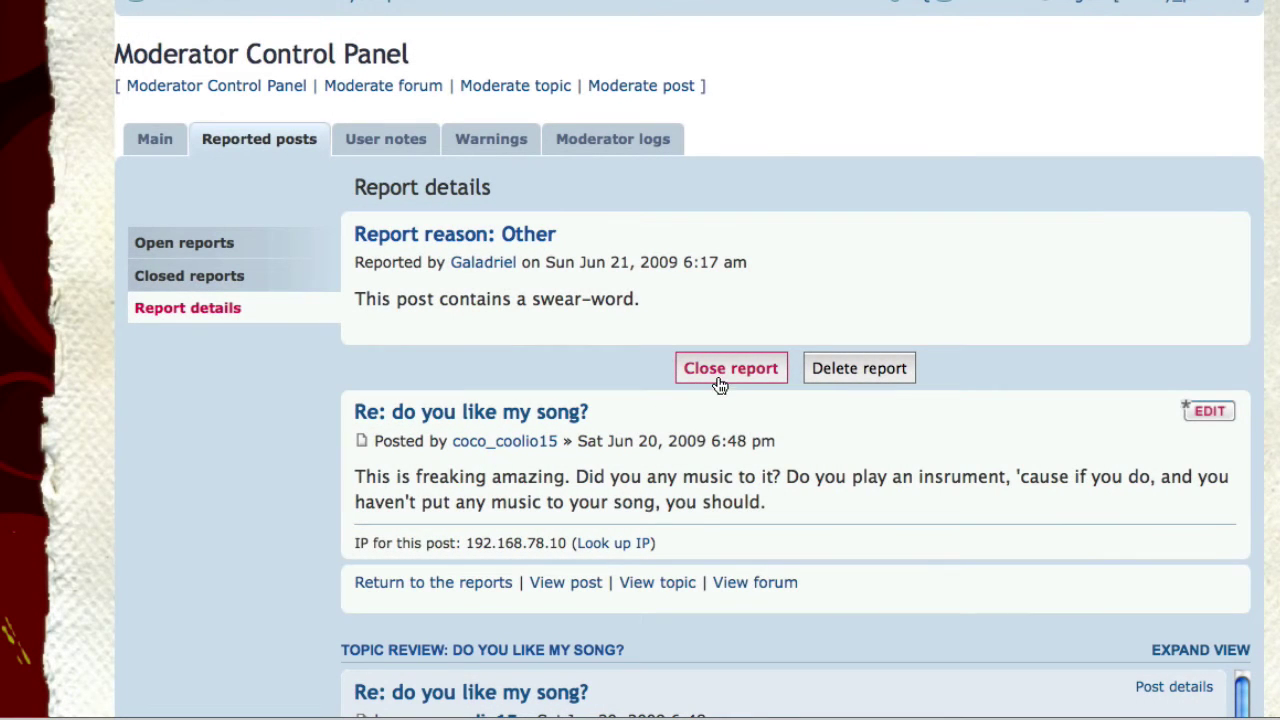
pyautogui.click(720, 370)
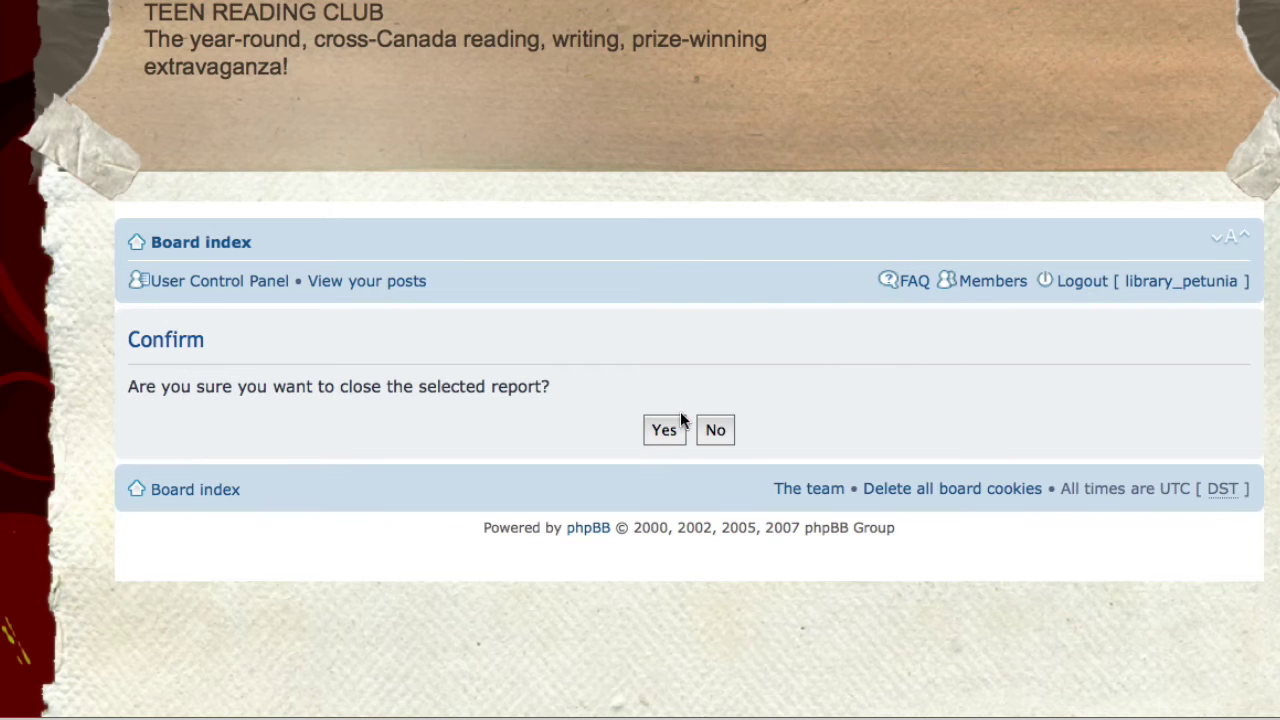
pyautogui.click(666, 434)
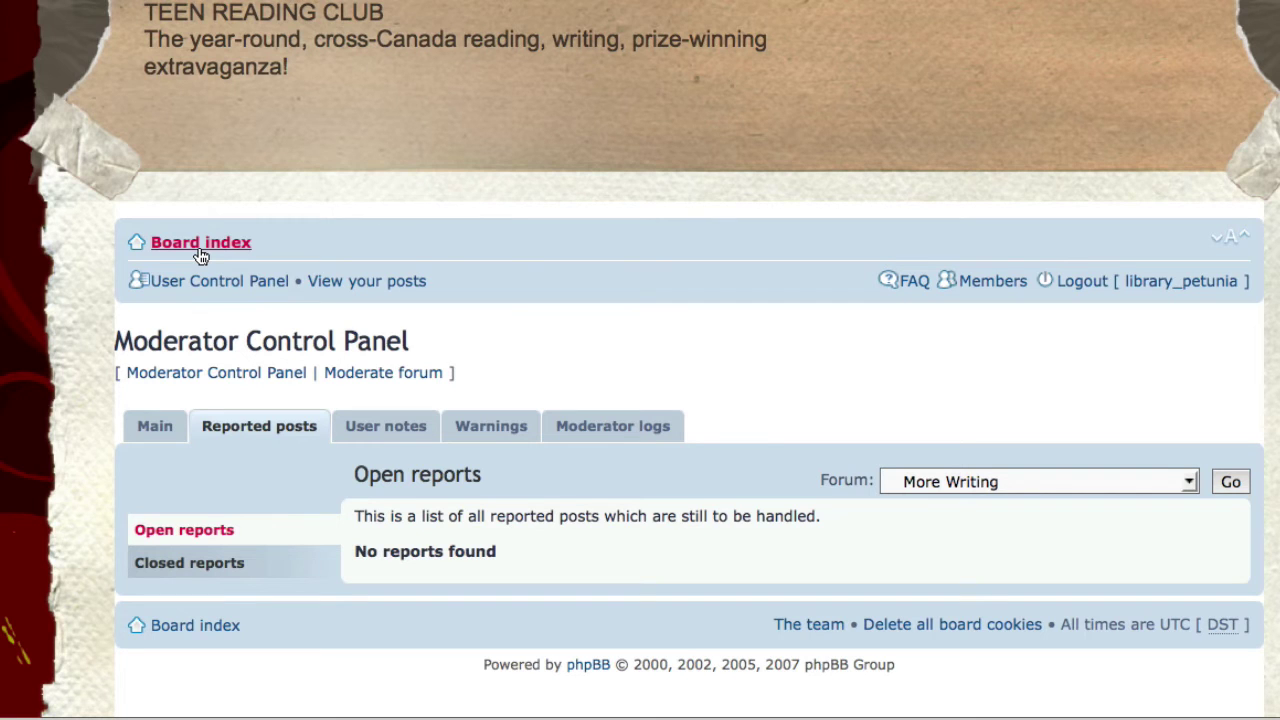
pyautogui.click(200, 250)
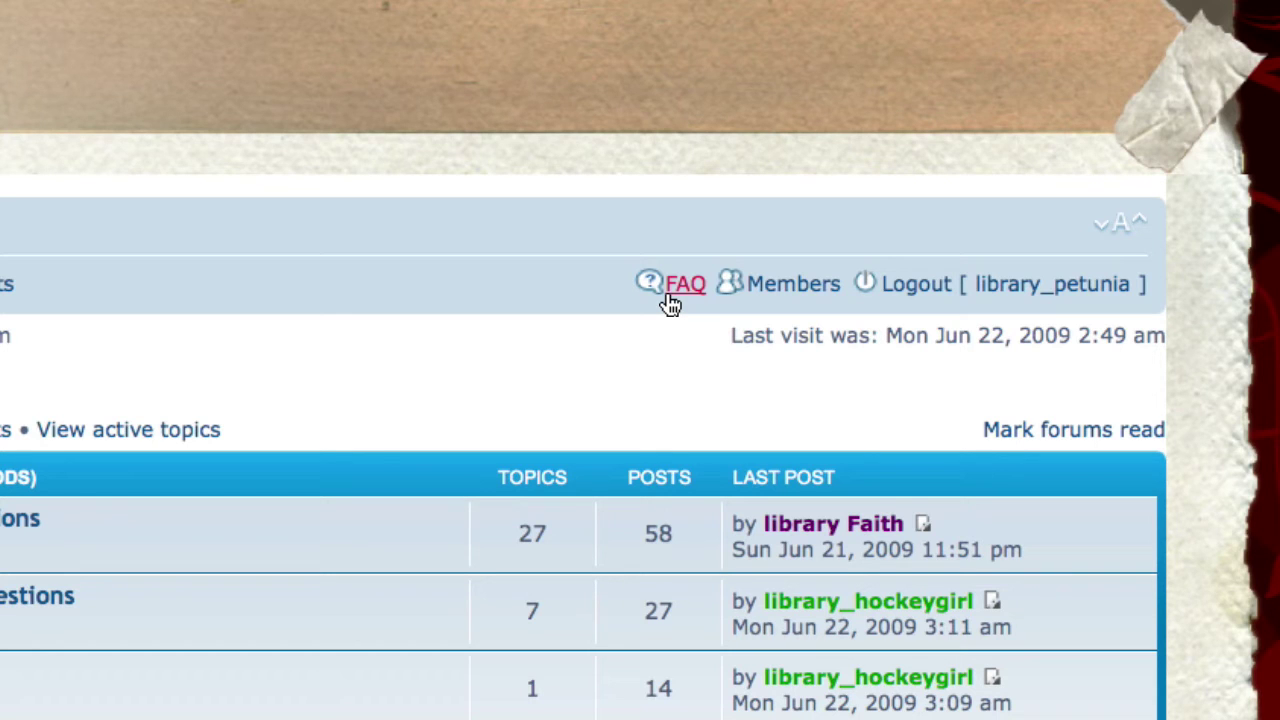
# - View the complete list of forum members, then return to the board index
pyautogui.click(783, 287)
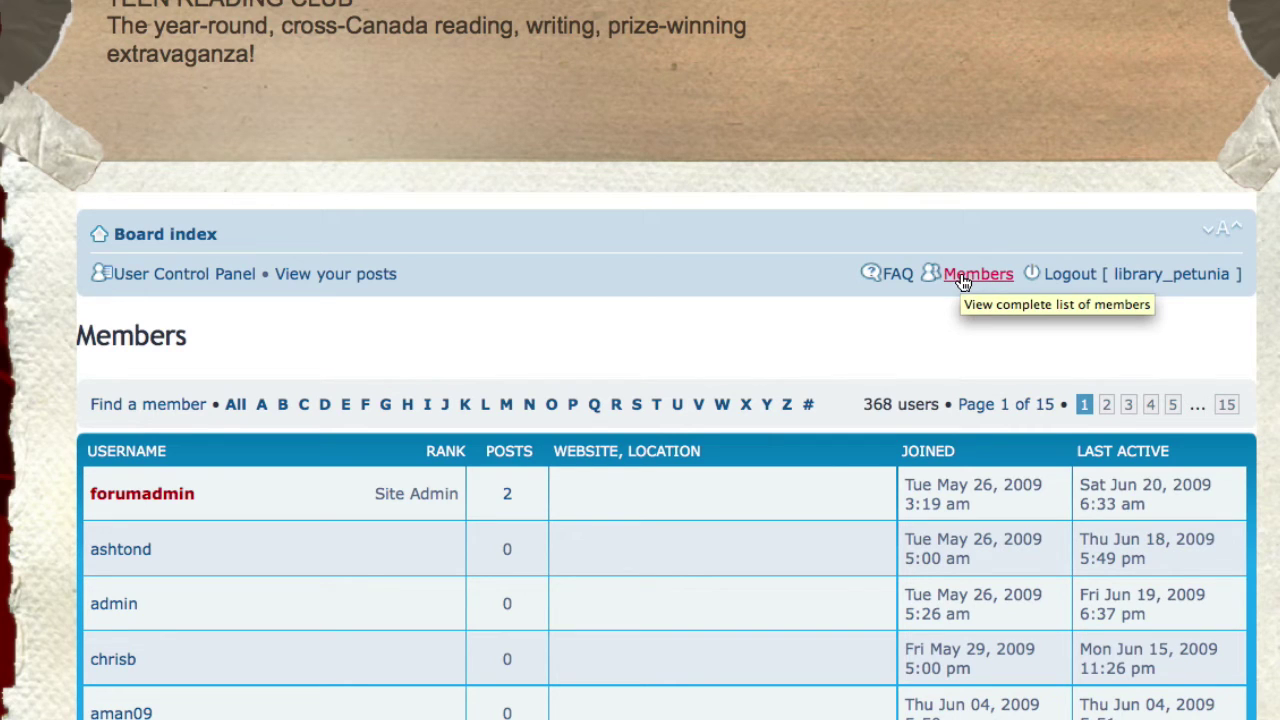
pyautogui.click(961, 280)
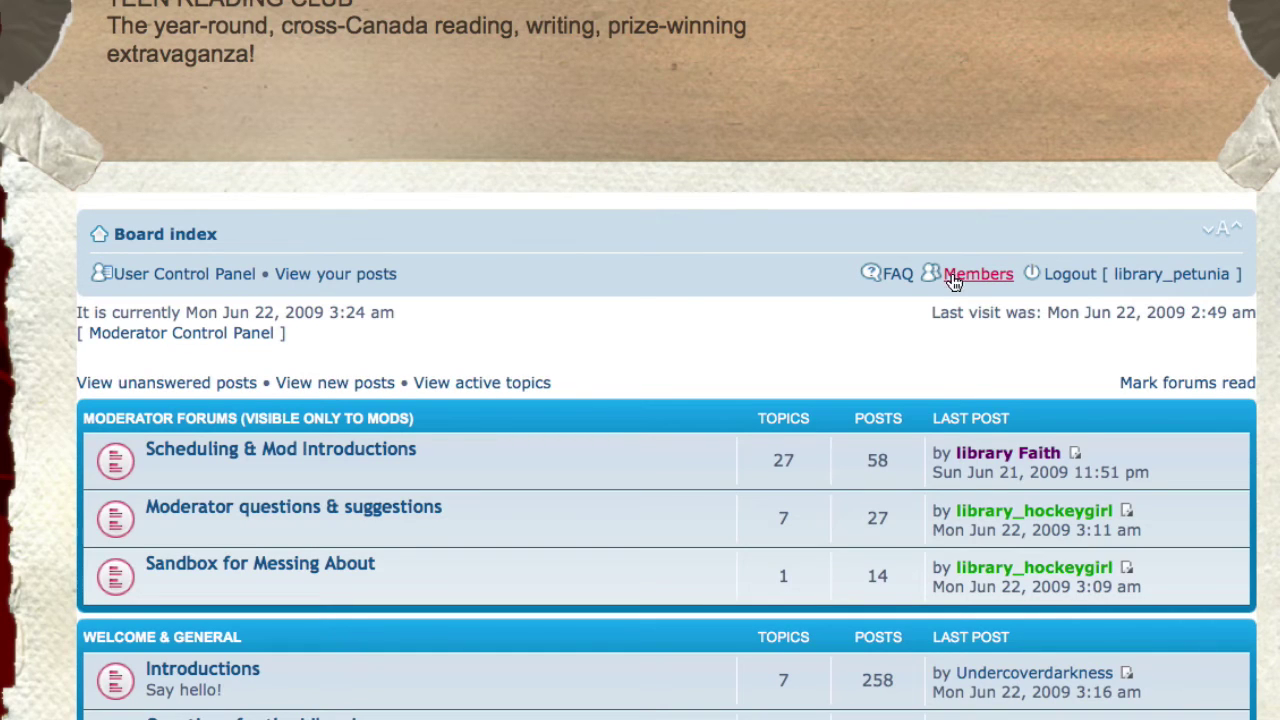
# - Look at the Events at Your Library forum and its subforums in the Welcome & General section
pyautogui.scroll(-3, 660, 312)
pyautogui.scroll(-5, 660, 312)
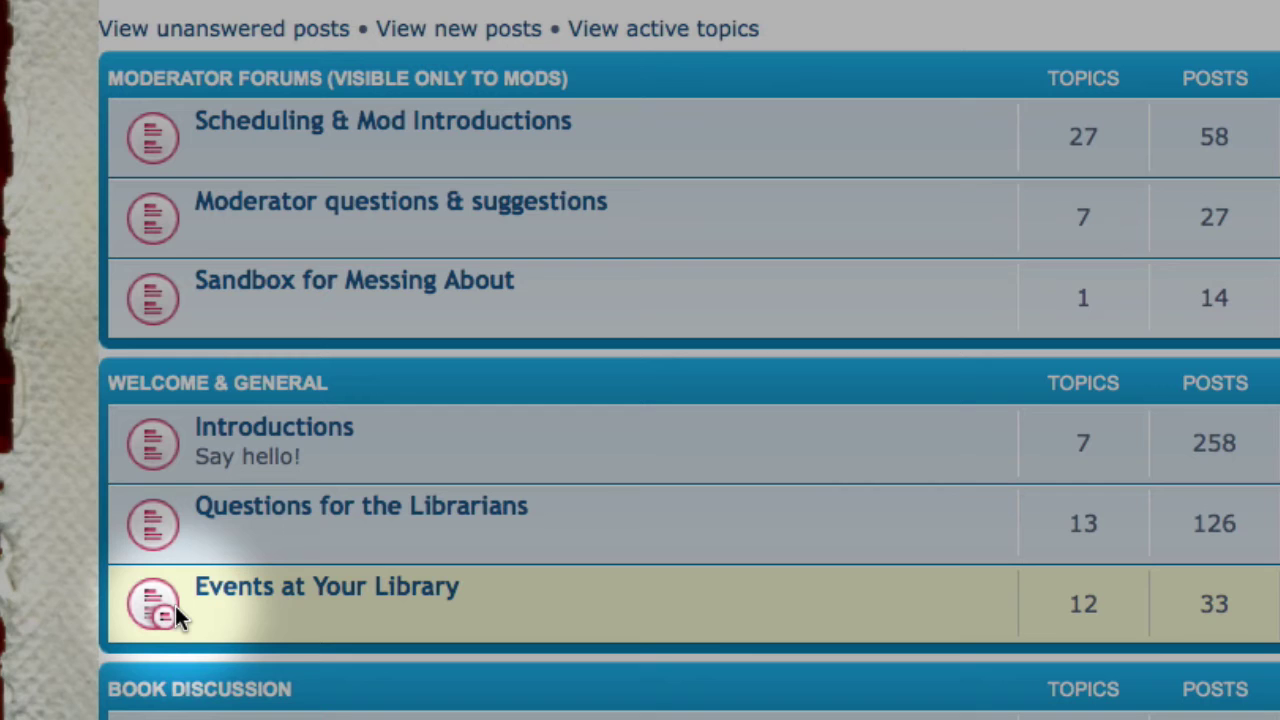
pyautogui.click(225, 593)
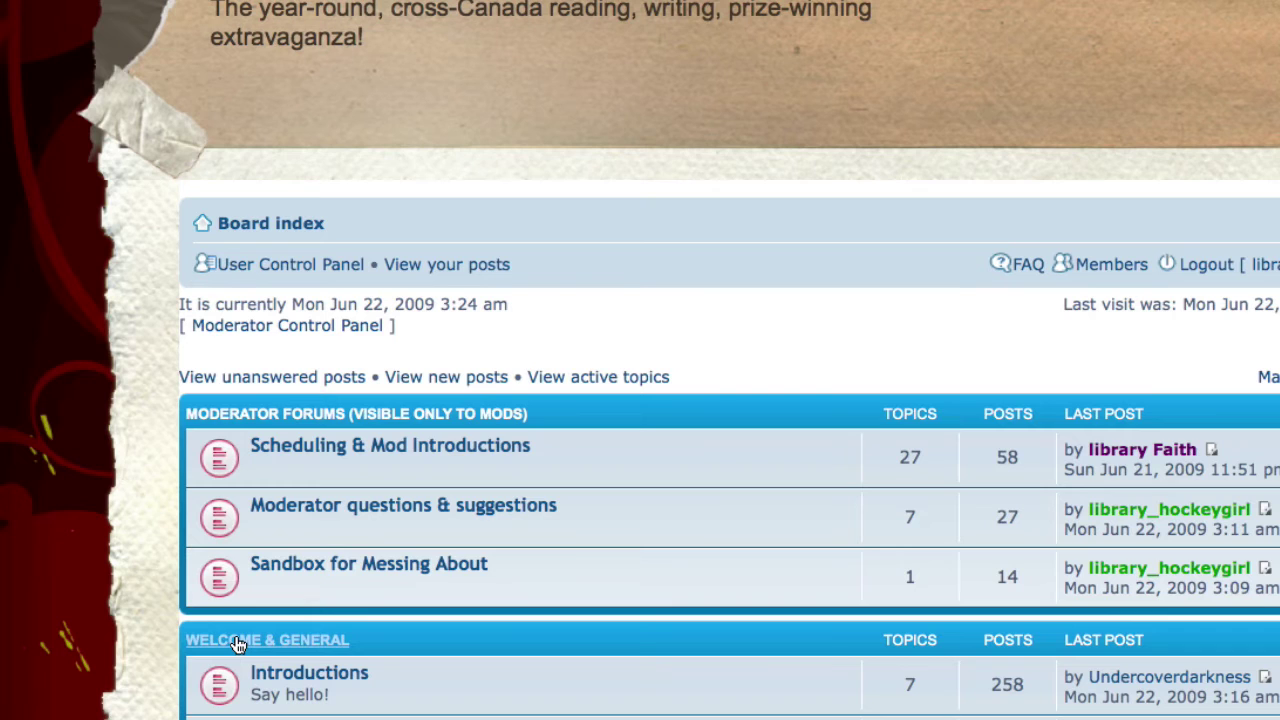
# - Open the Introductions forum under Welcome & General and view the latest post of its "Welcome & Introductions!" topic
pyautogui.scroll(-4, 339, 546)
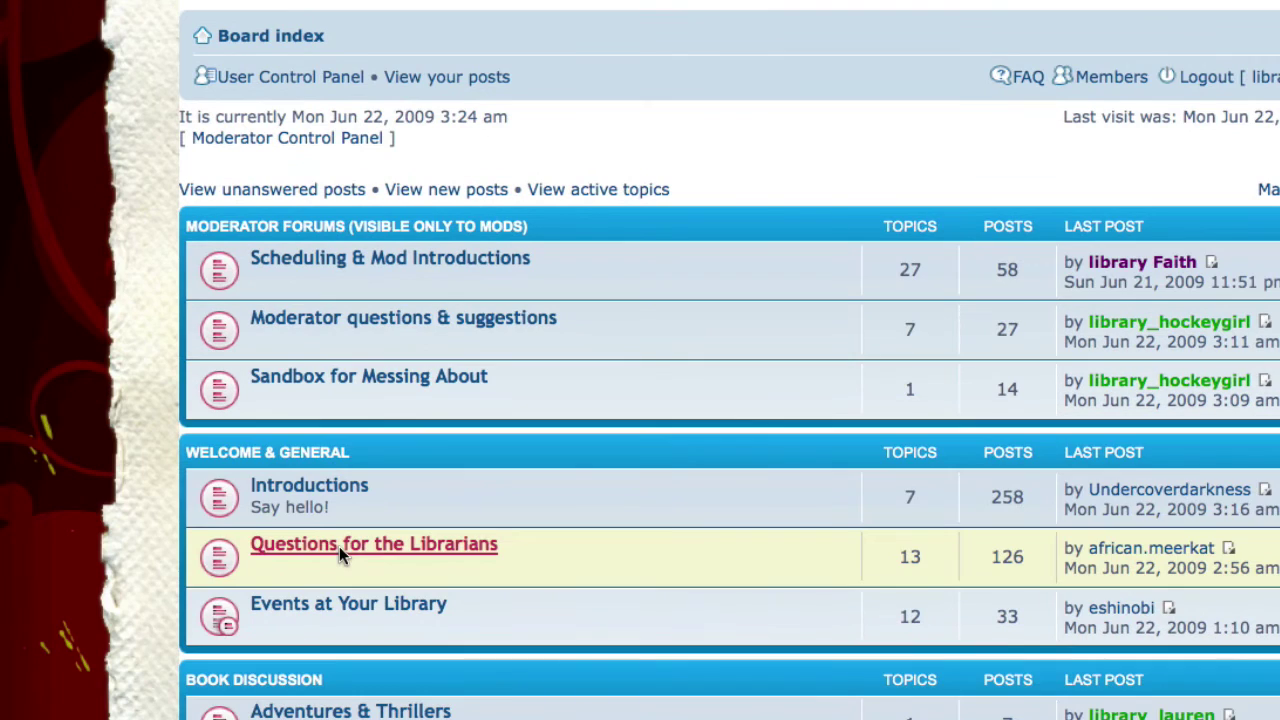
pyautogui.click(296, 488)
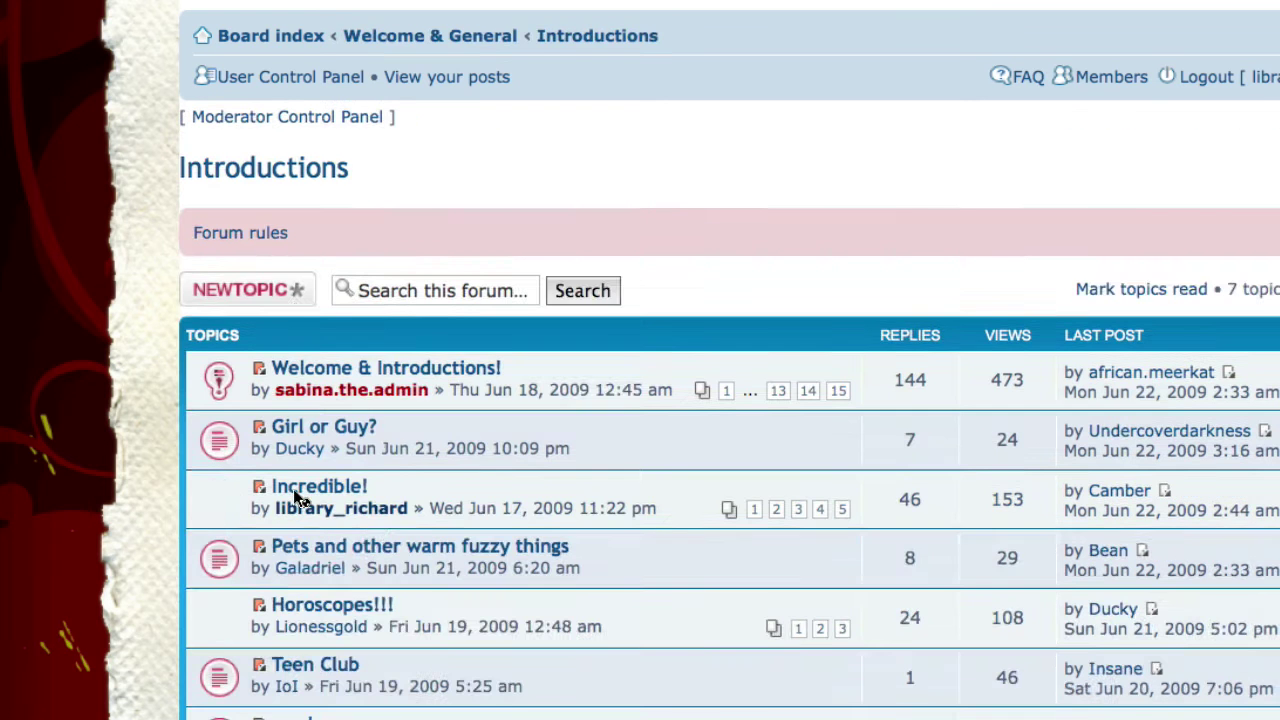
pyautogui.scroll(-3, 296, 498)
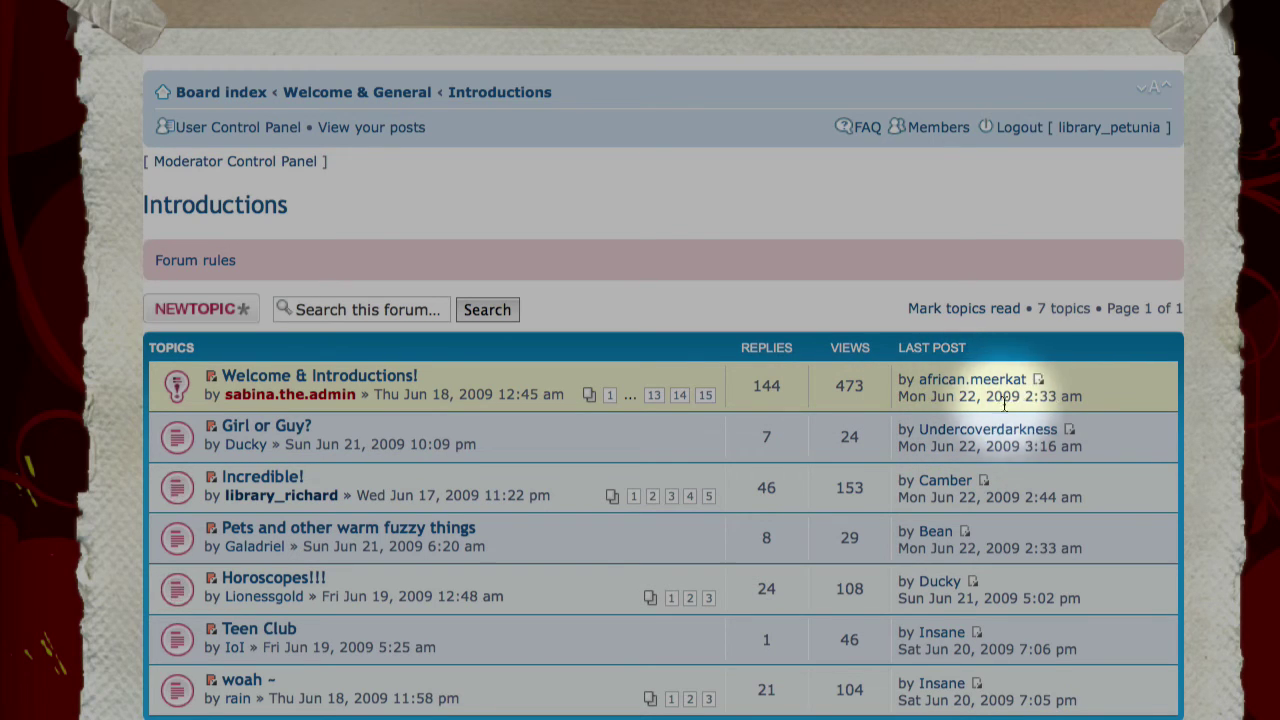
pyautogui.click(1038, 380)
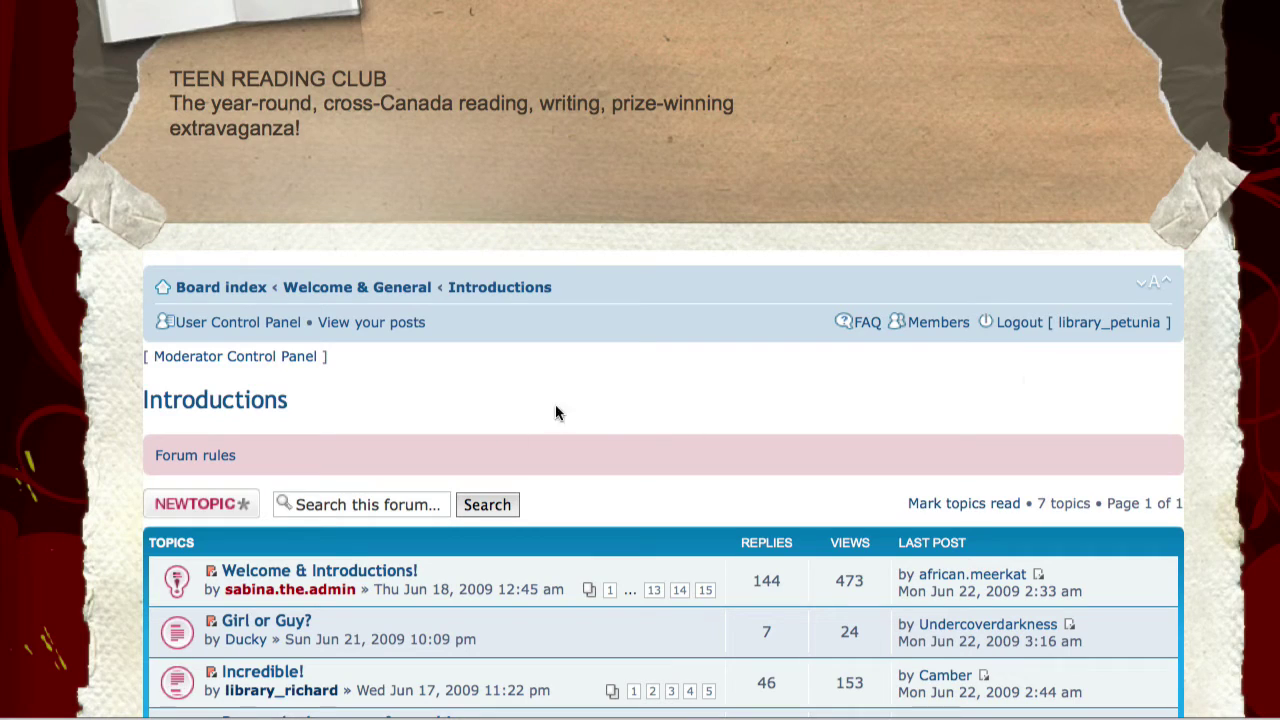
# - Read the forum rules linked from the Introductions forum and return to its topic list
pyautogui.scroll(-1, 445, 481)
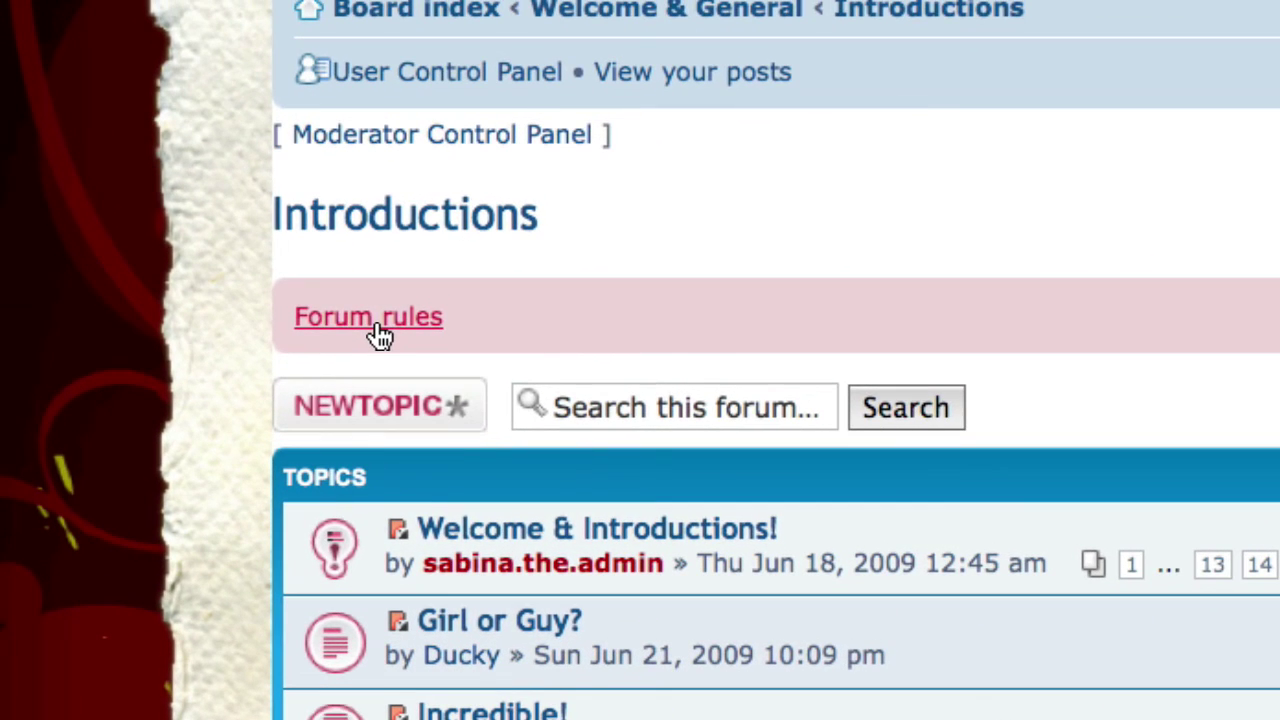
pyautogui.click(380, 336)
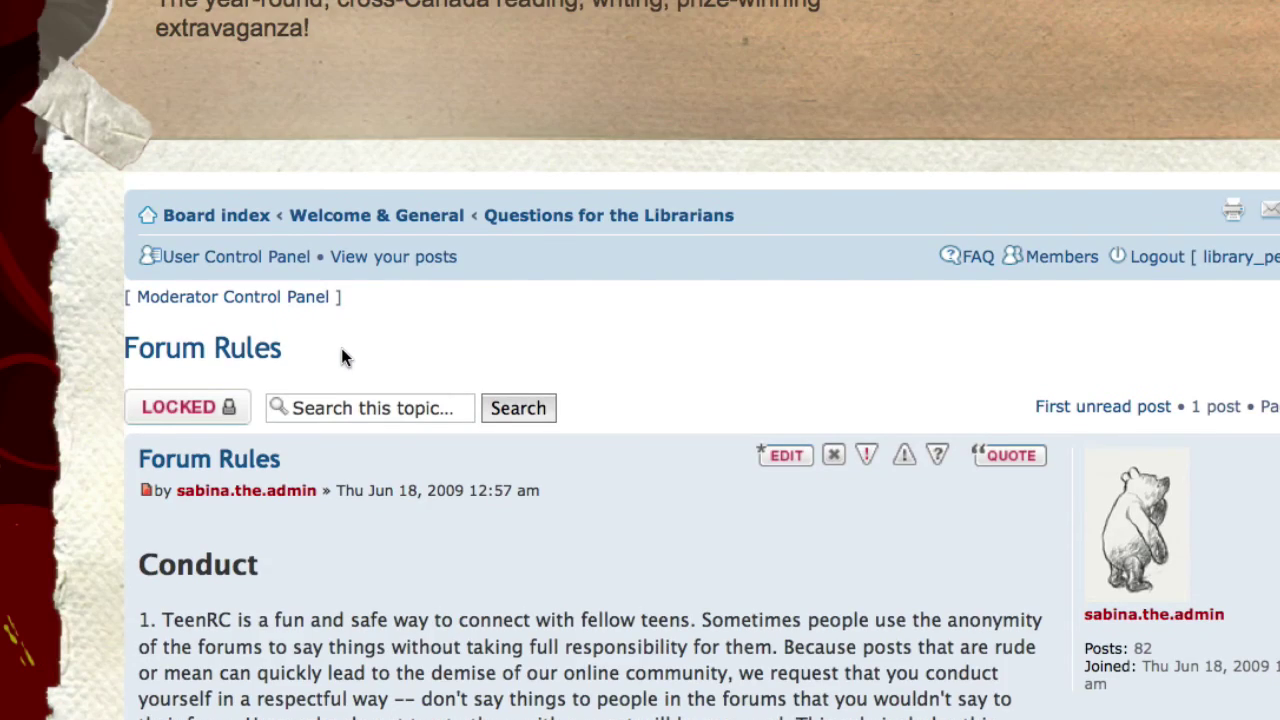
pyautogui.scroll(-10, 340, 350)
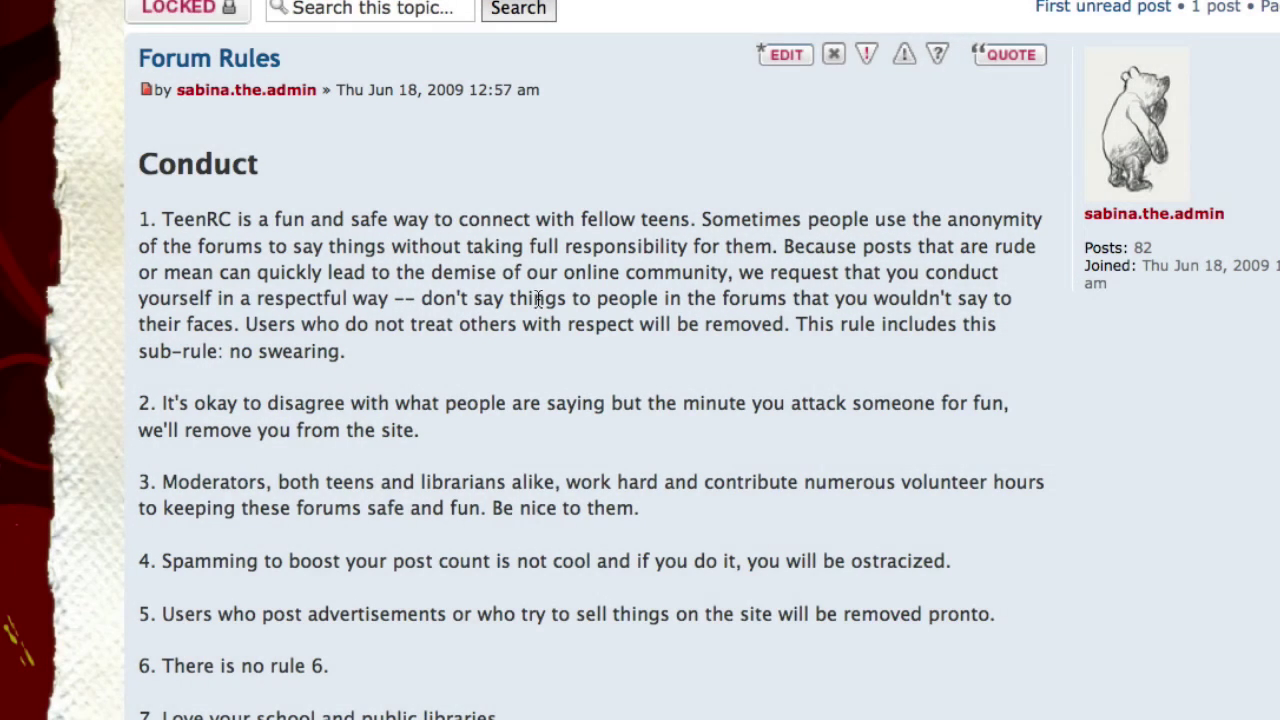
pyautogui.scroll(-5, 537, 300)
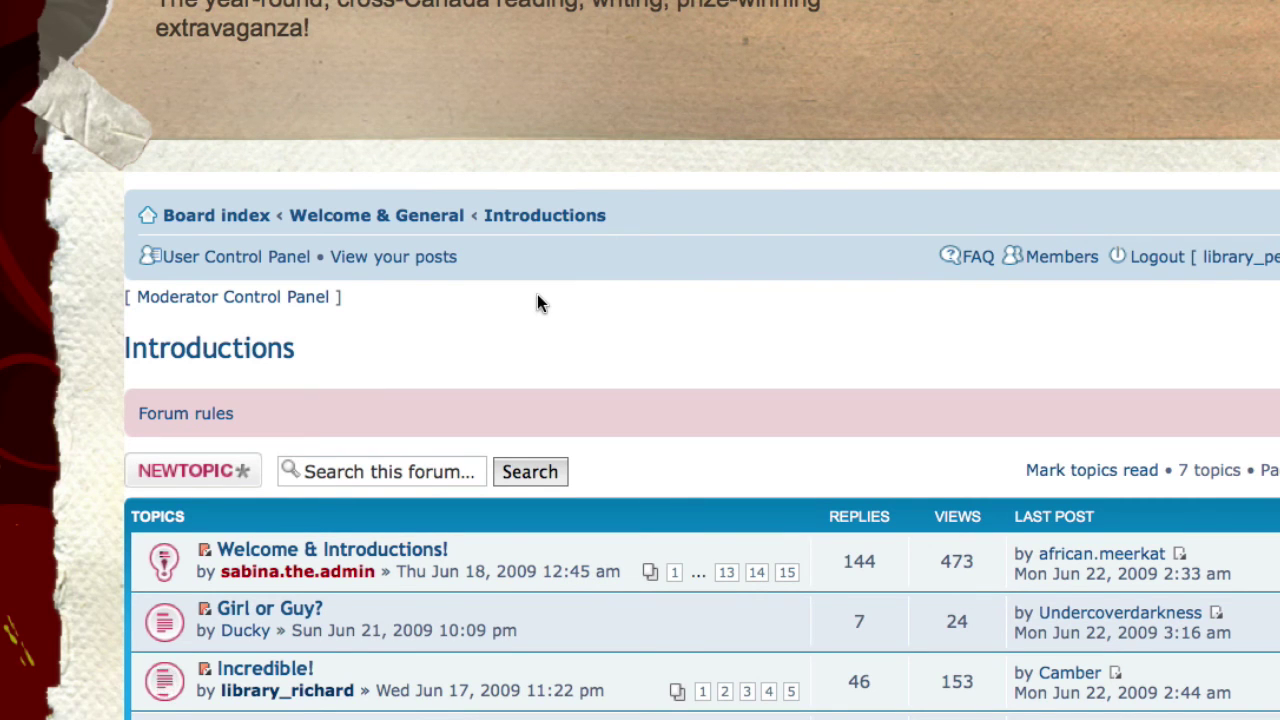
# - Mark all topics in the Introductions forum as read and return to that forum
pyautogui.scroll(-5, 537, 303)
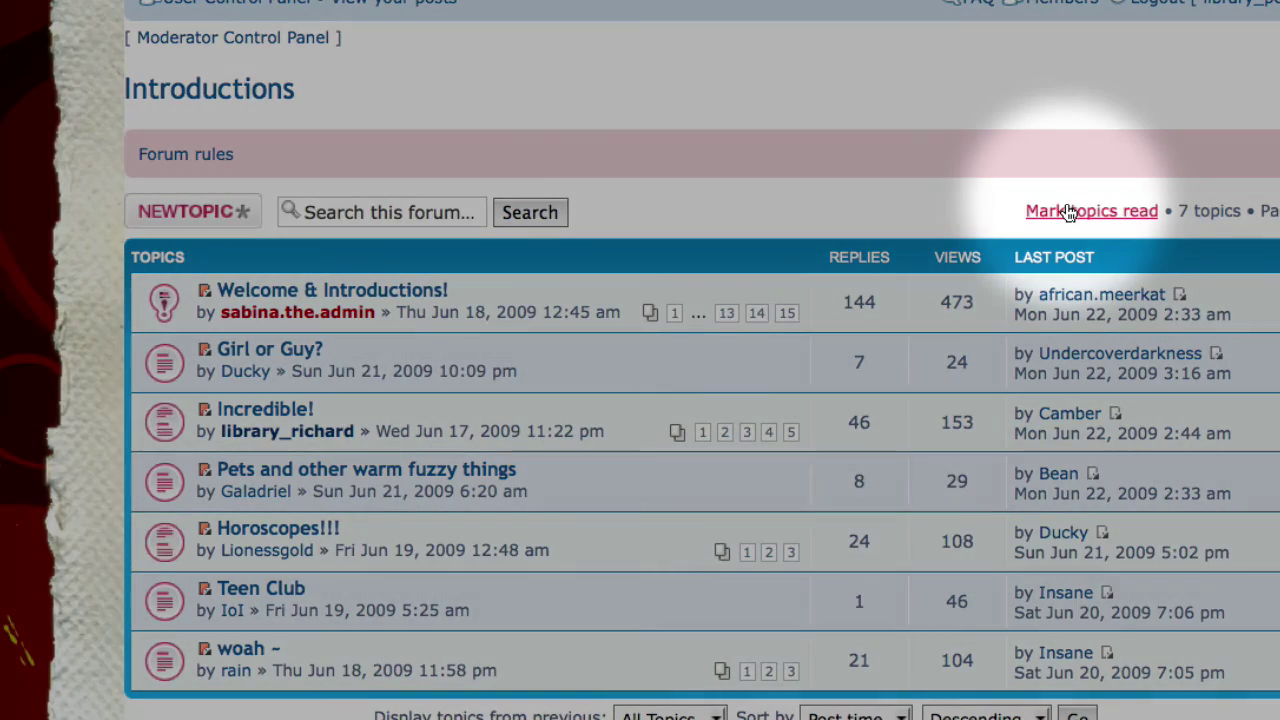
pyautogui.click(1068, 210)
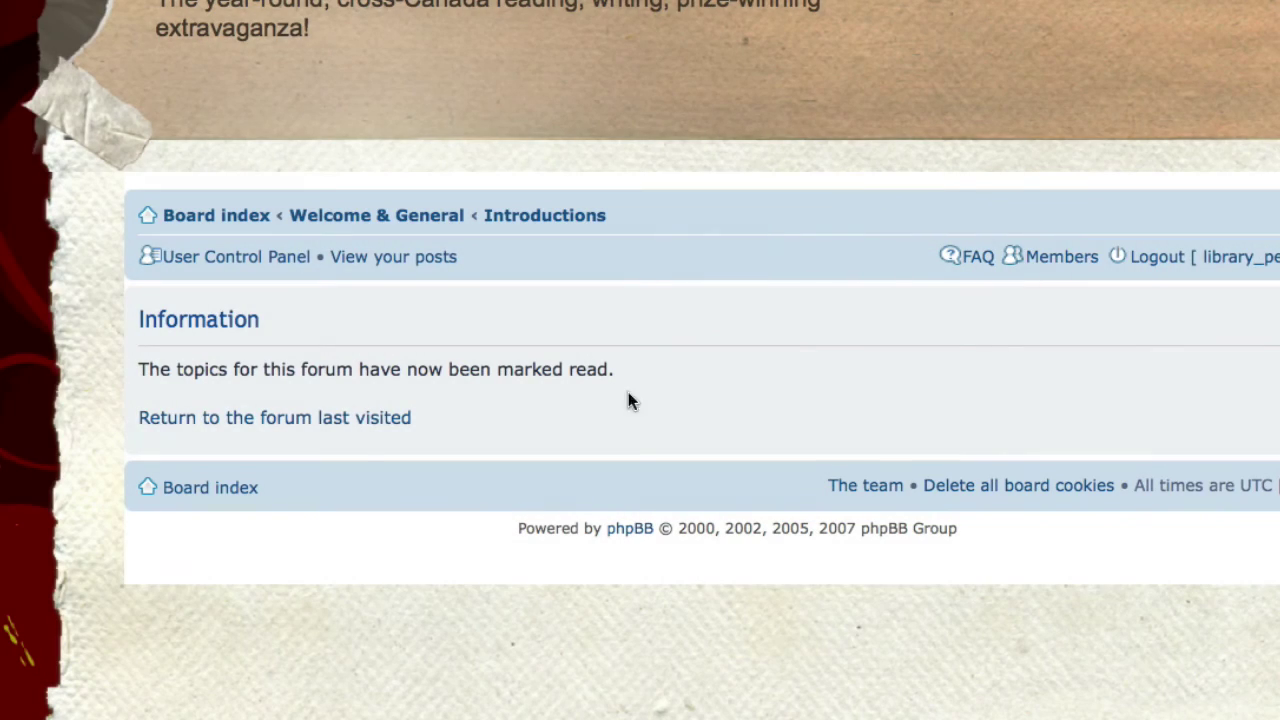
pyautogui.click(352, 420)
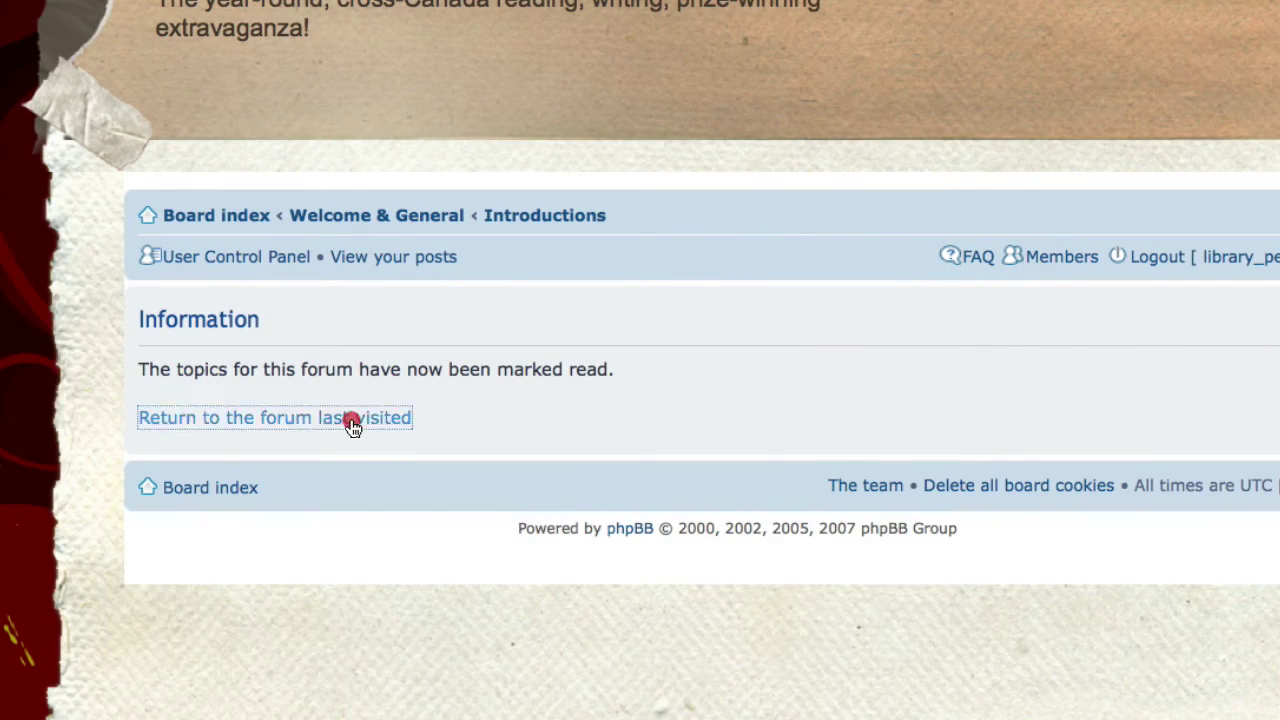
# - Look over the Introductions topics and open the list of forums to jump to below them
pyautogui.scroll(-3, 656, 326)
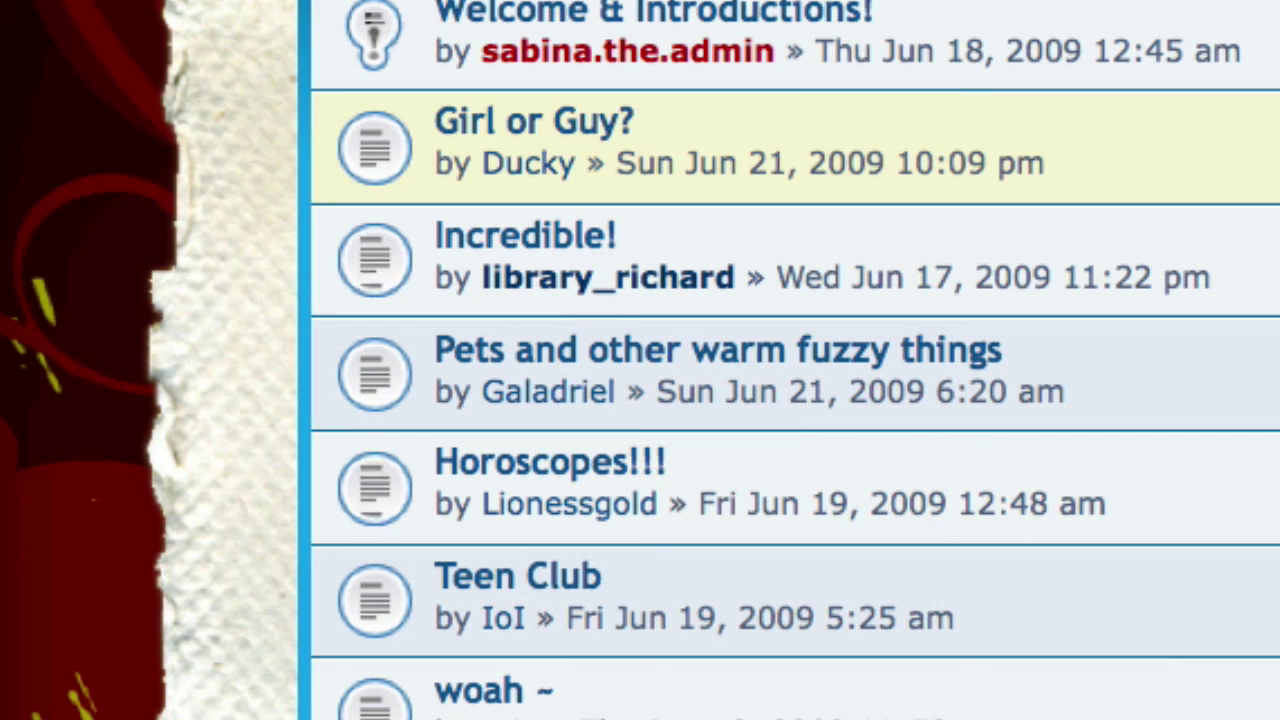
pyautogui.scroll(-1, 795, 360)
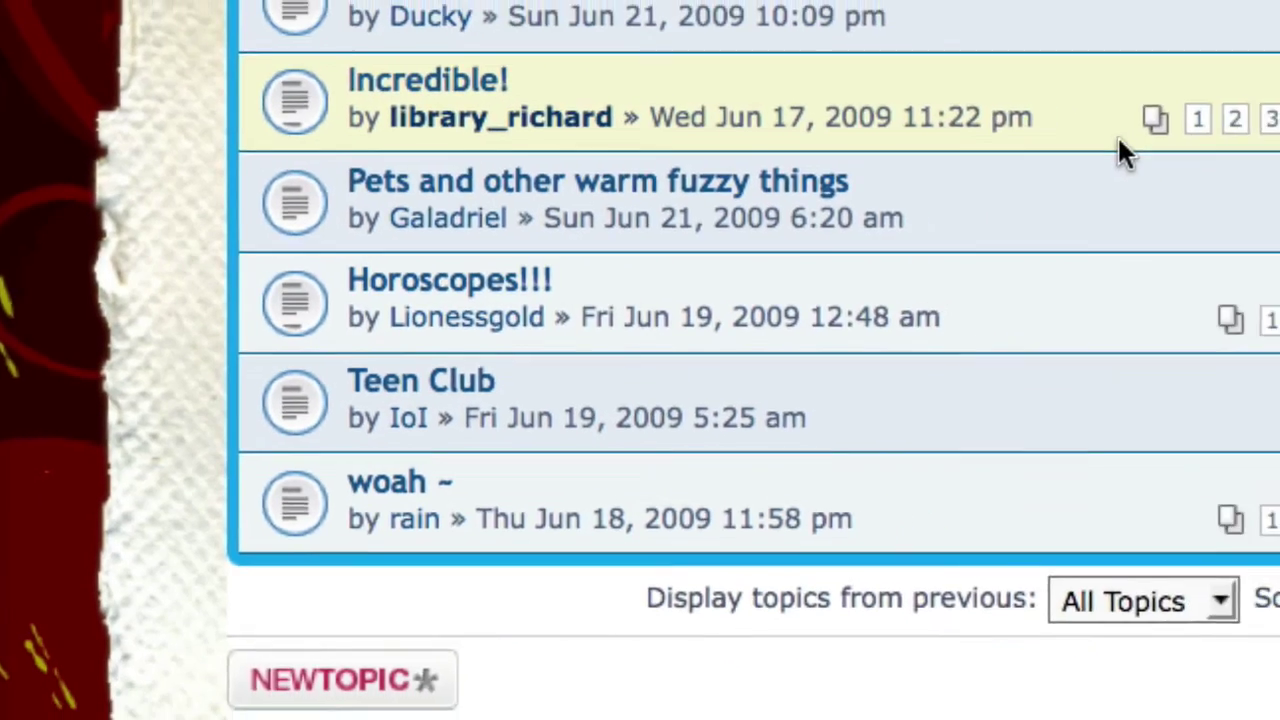
pyautogui.scroll(-4, 907, 160)
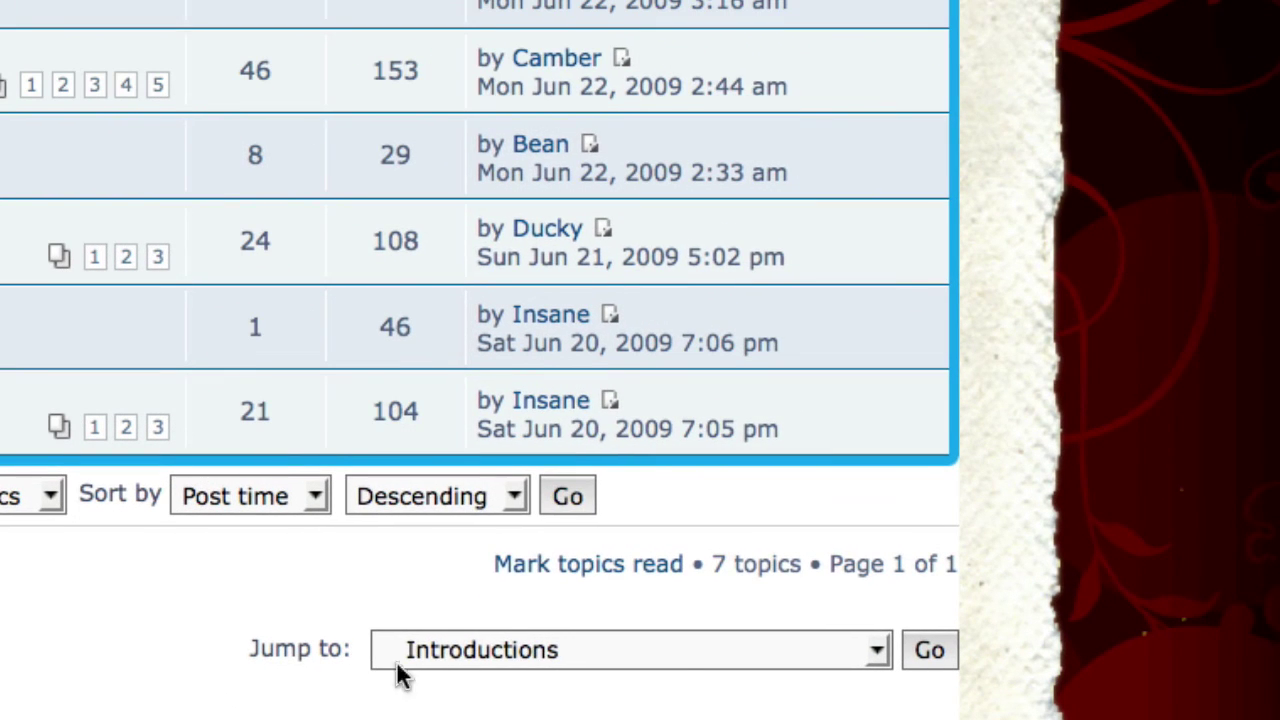
pyautogui.click(456, 652)
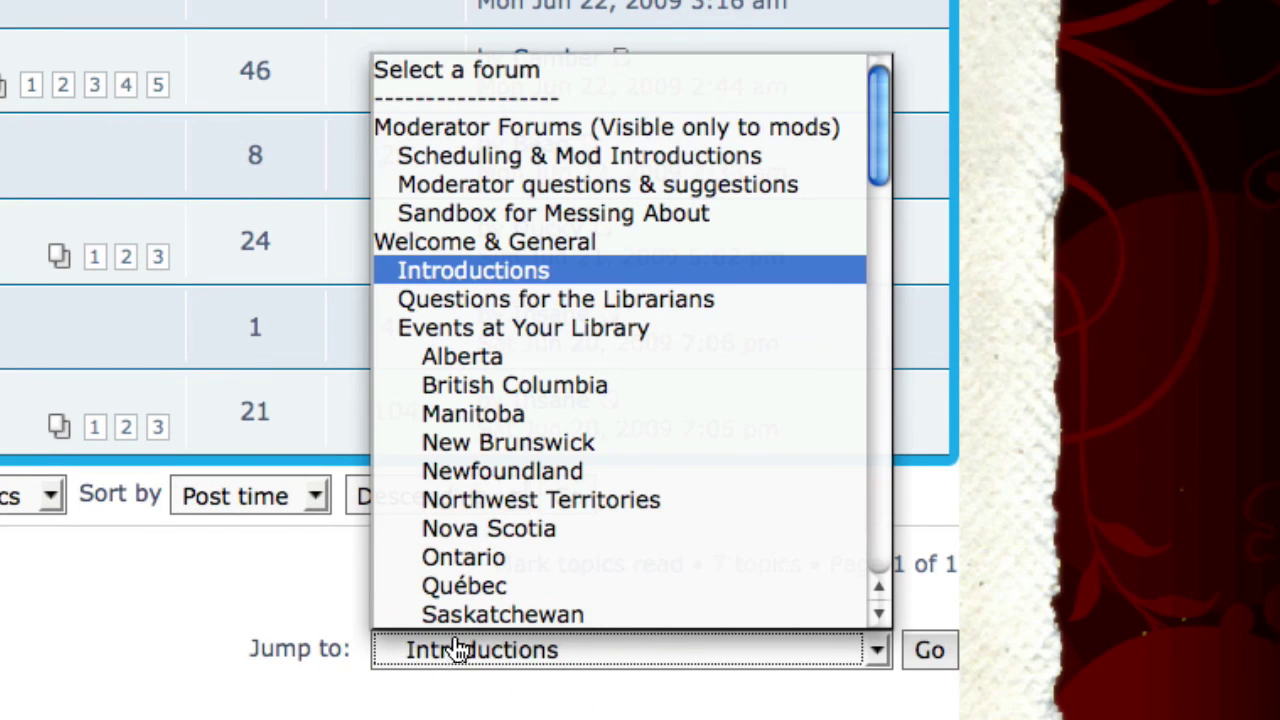